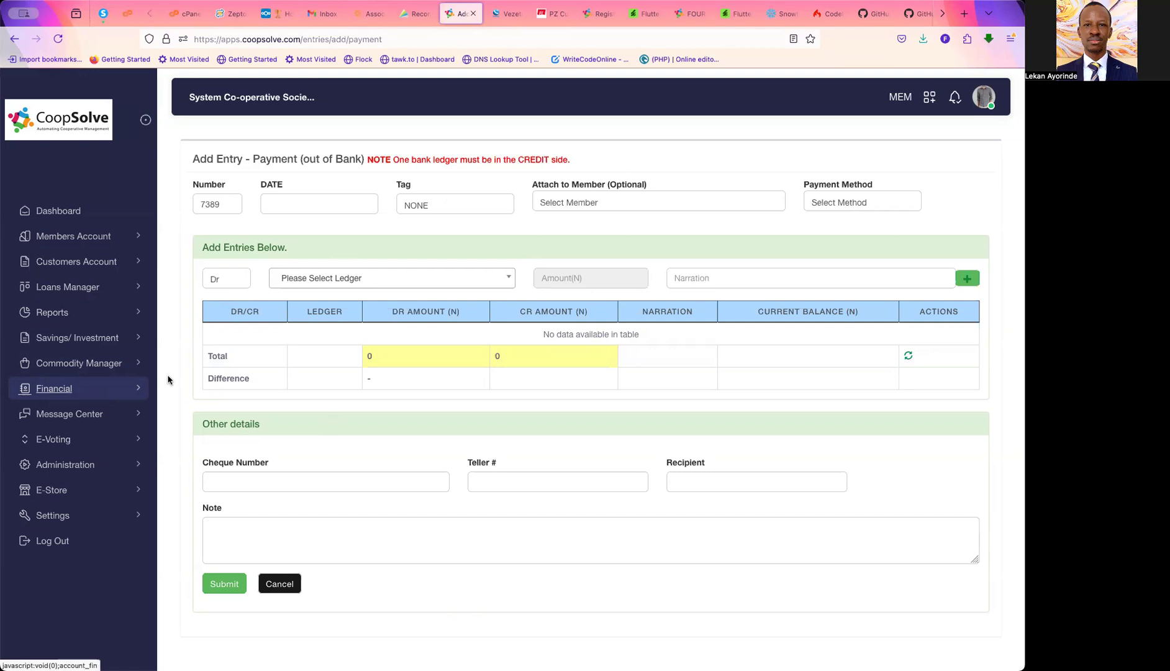
Open the Chart of Accounts from the Financial section in a new browser tab and switch to it
left_click(96, 392)
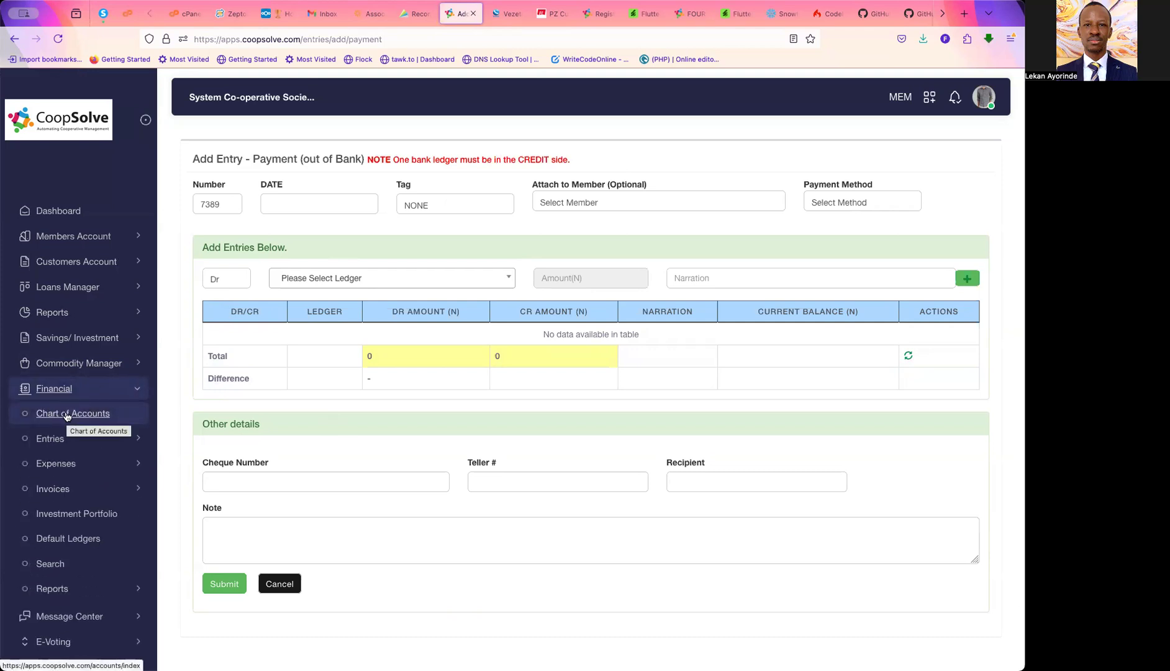
right_click(69, 415)
left_click(92, 420)
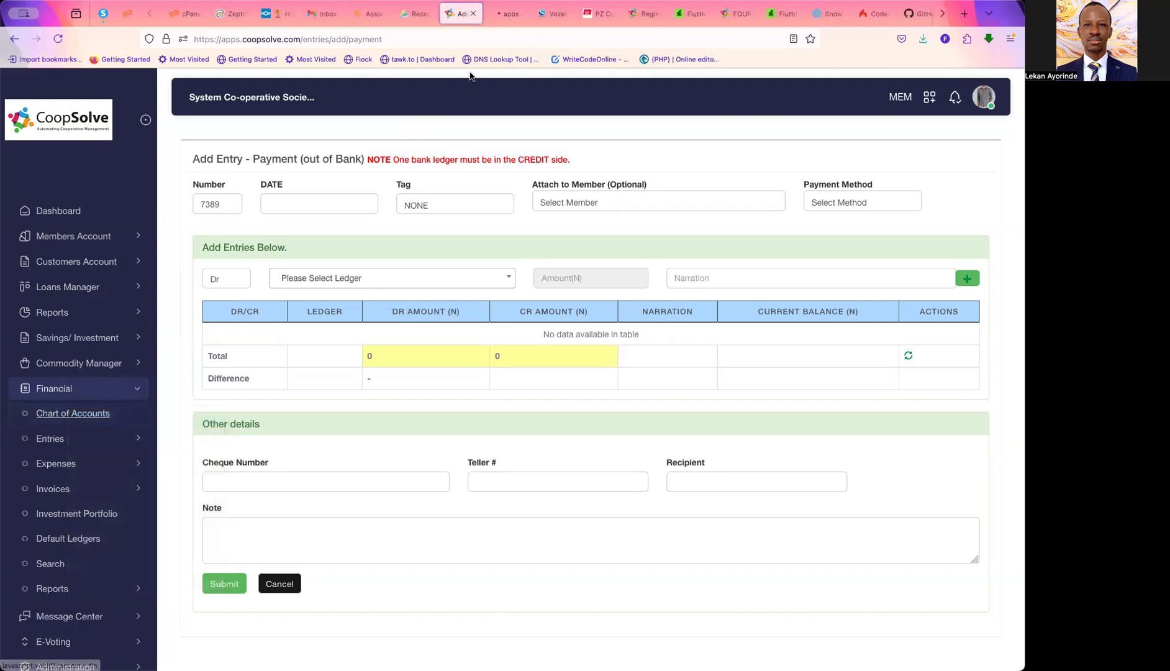
mouse_move(502, 21)
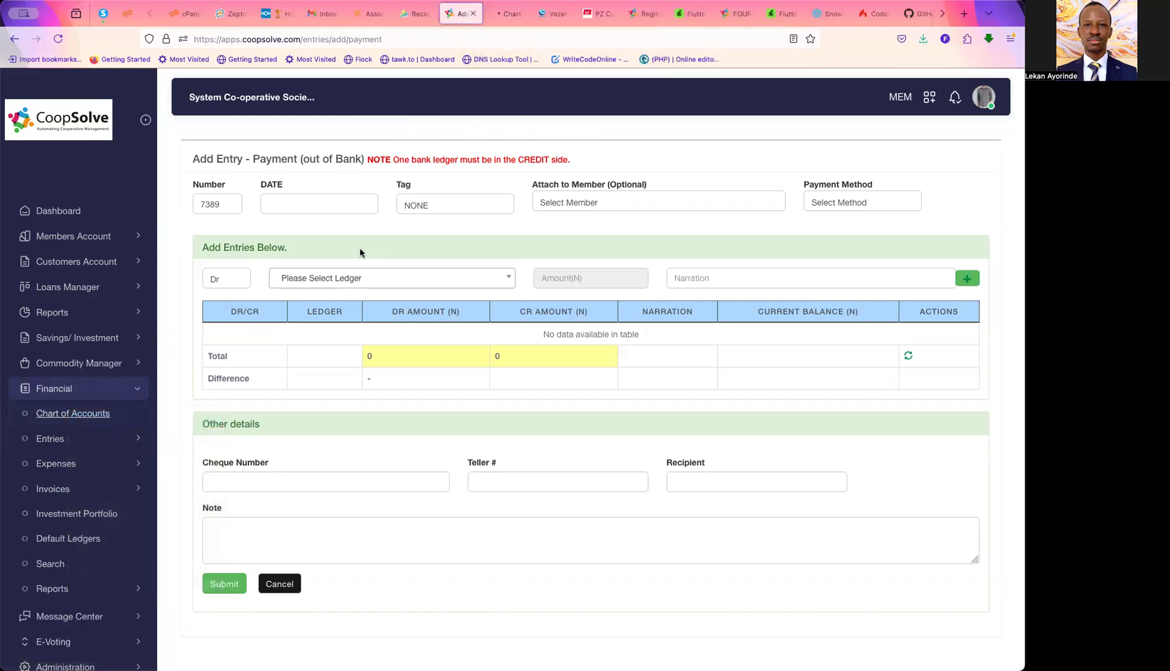
left_click(500, 18)
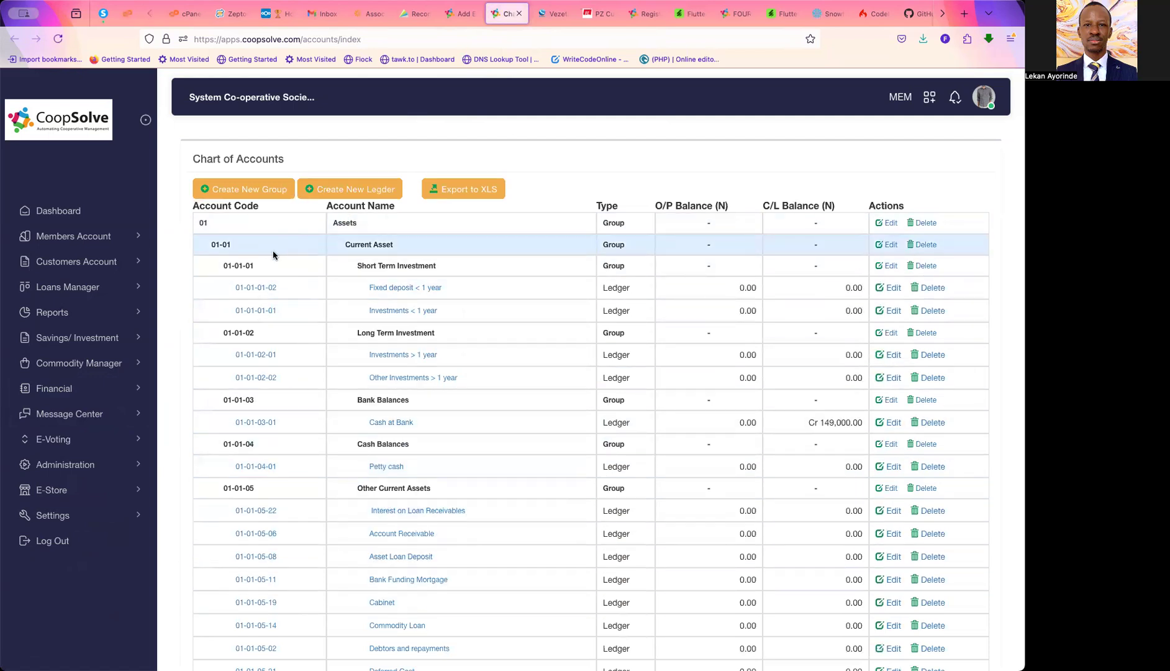
Examine the main account groups in the Chart of Accounts: Assets, Liabilities, Income and Expenses
double_click(358, 222)
scroll(318, 455, "down", 10)
scroll(319, 455, "down", 2)
scroll(327, 473, "down", 9)
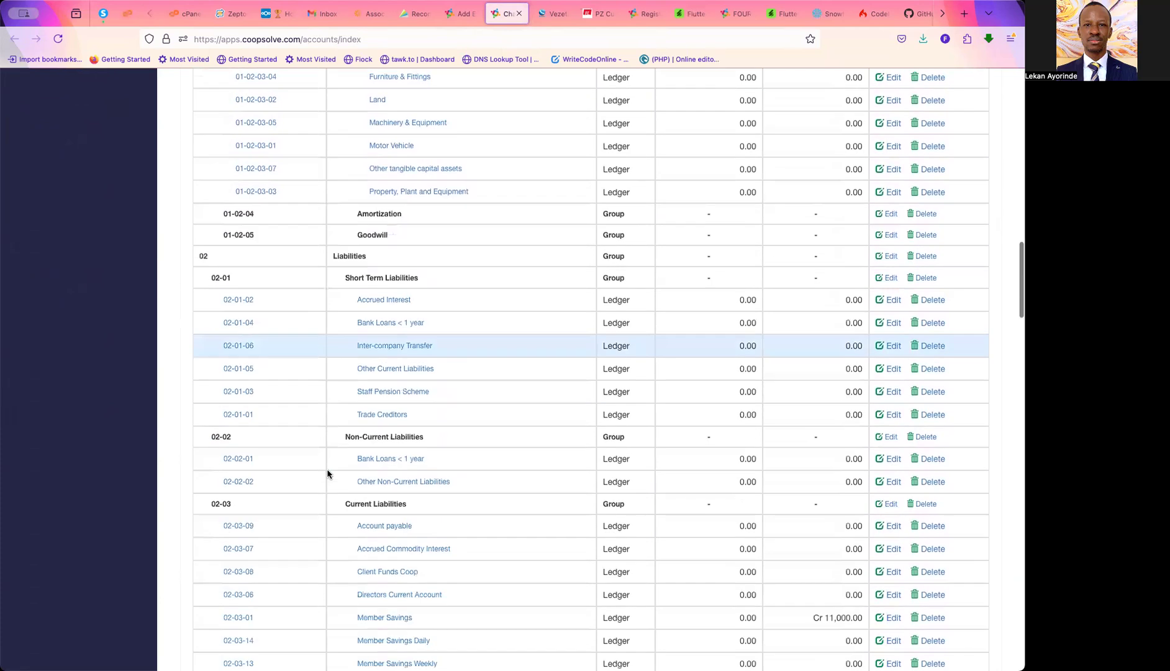
scroll(327, 473, "down", 2)
double_click(350, 242)
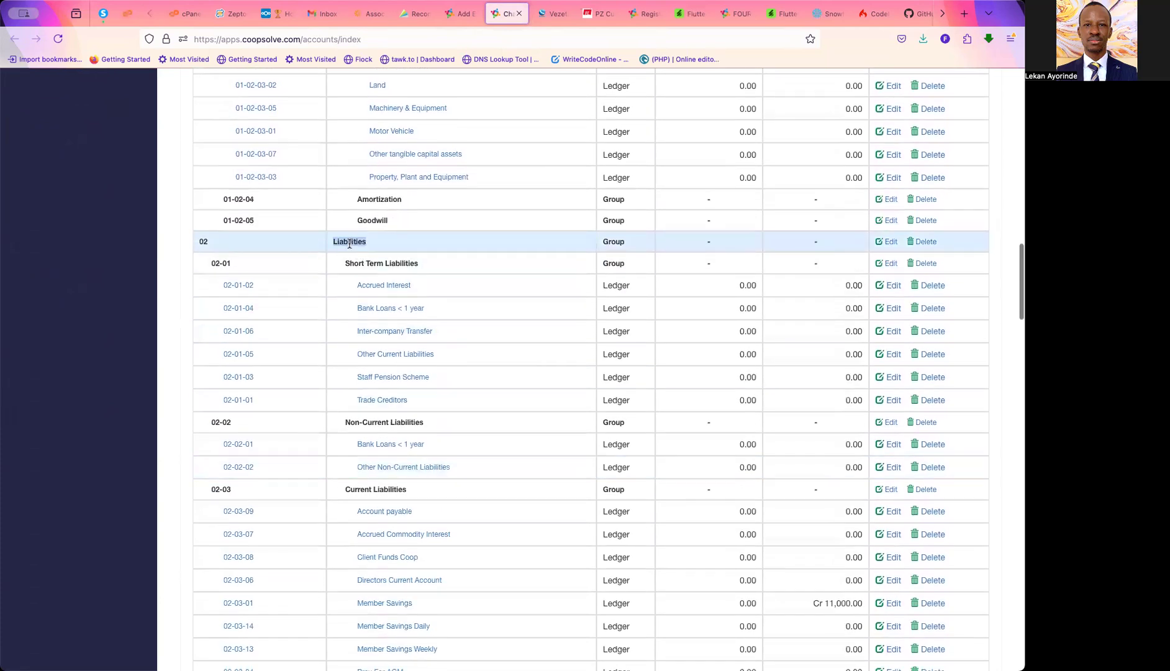
scroll(332, 386, "down", 8)
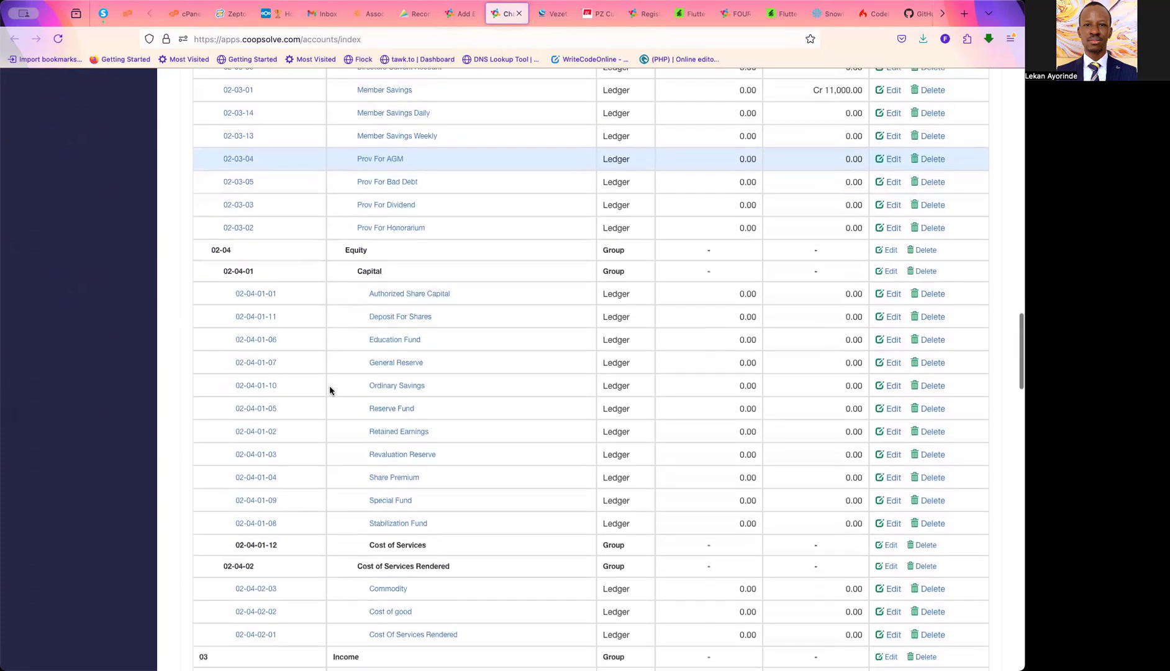
scroll(332, 479, "down", 5)
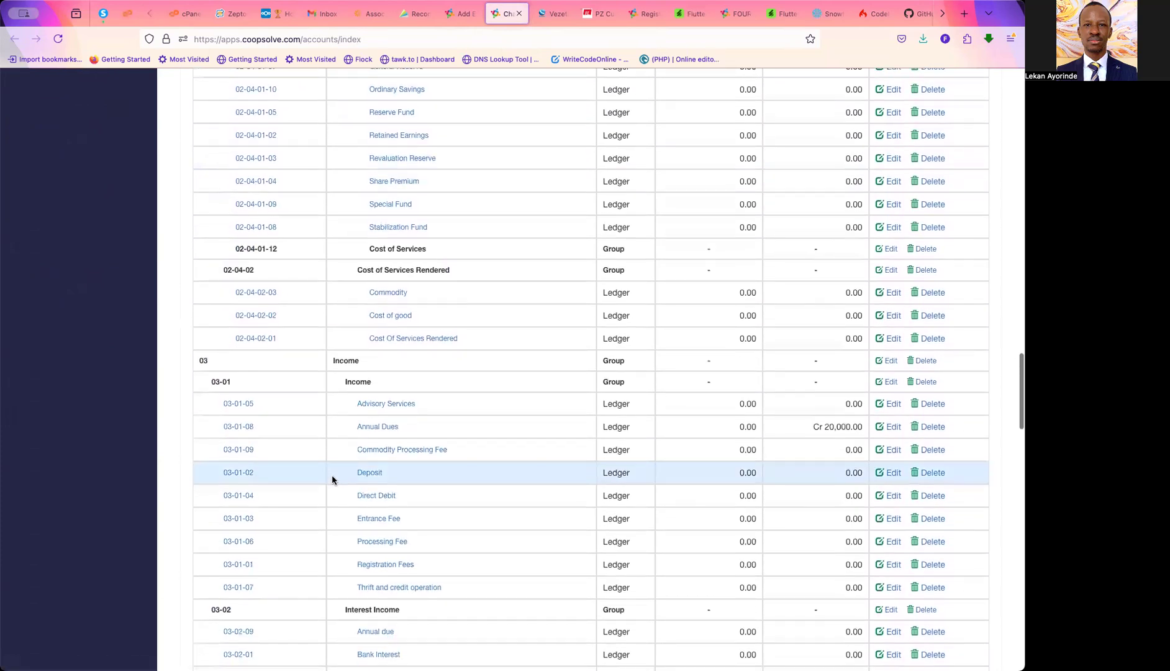
double_click(342, 362)
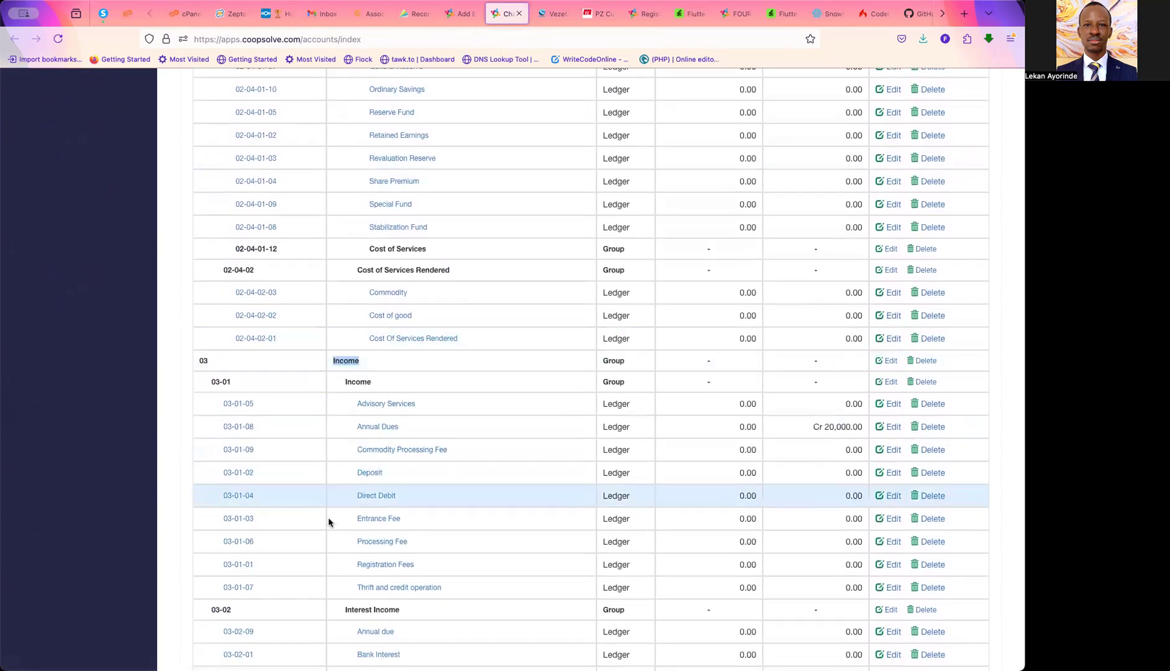
scroll(329, 509, "down", 11)
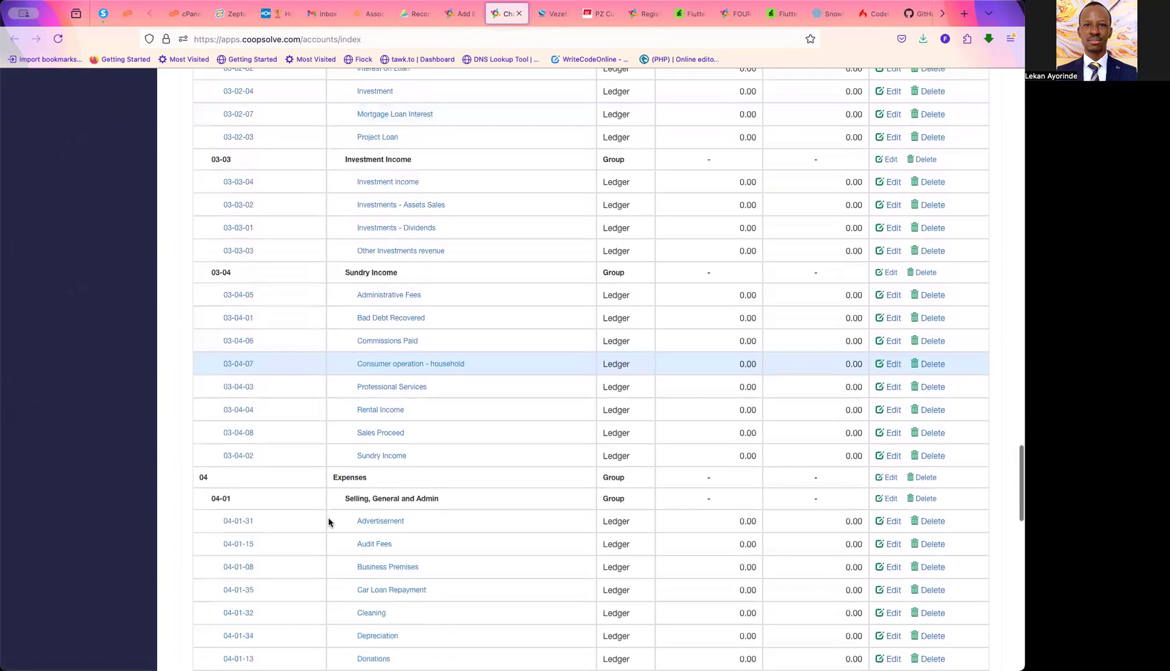
scroll(328, 522, "down", 3)
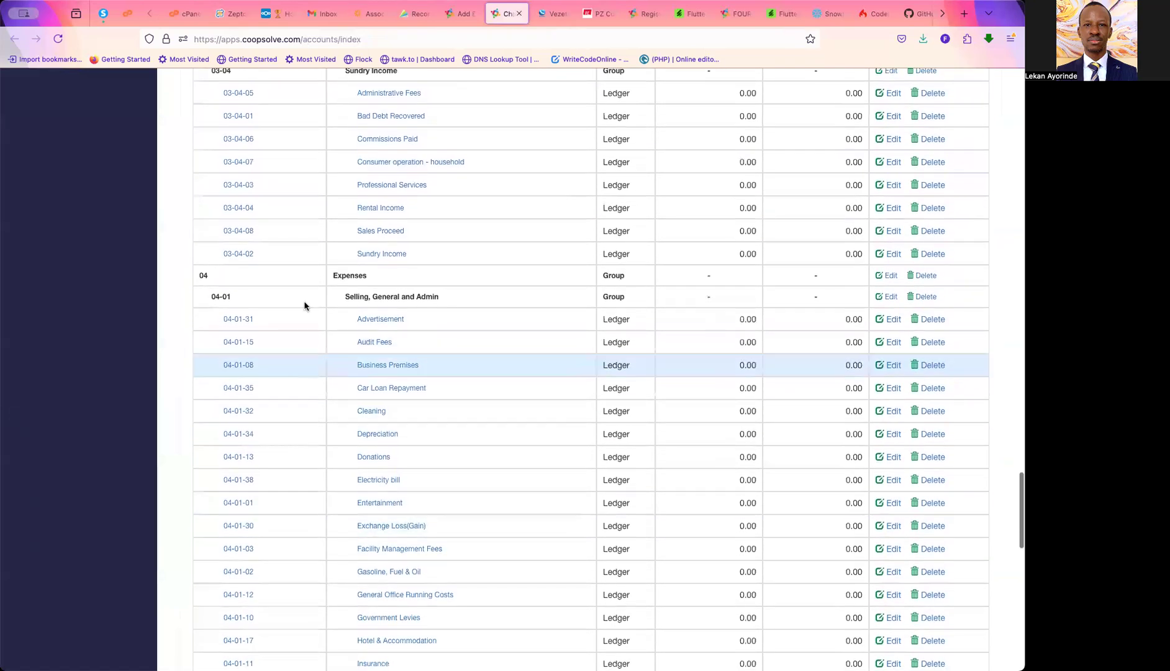
double_click(348, 275)
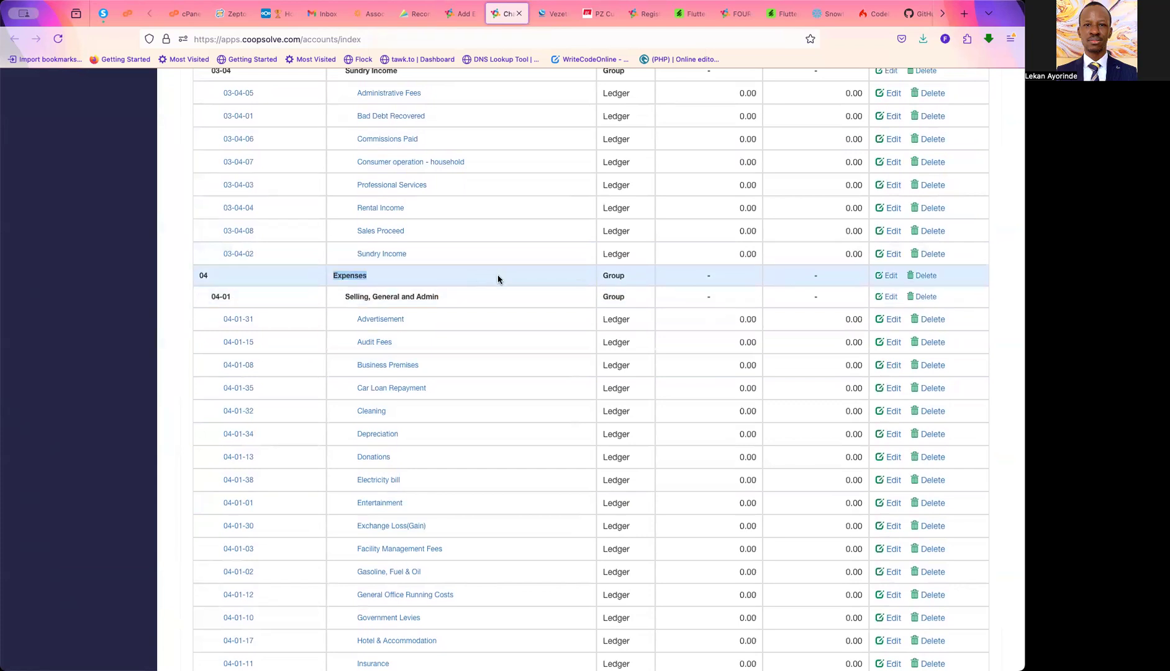
Review the ledgers under Expenses, from Selling, General and Admin through Finance Cost, Payroll and Taxation
left_click_drag(346, 295, 446, 303)
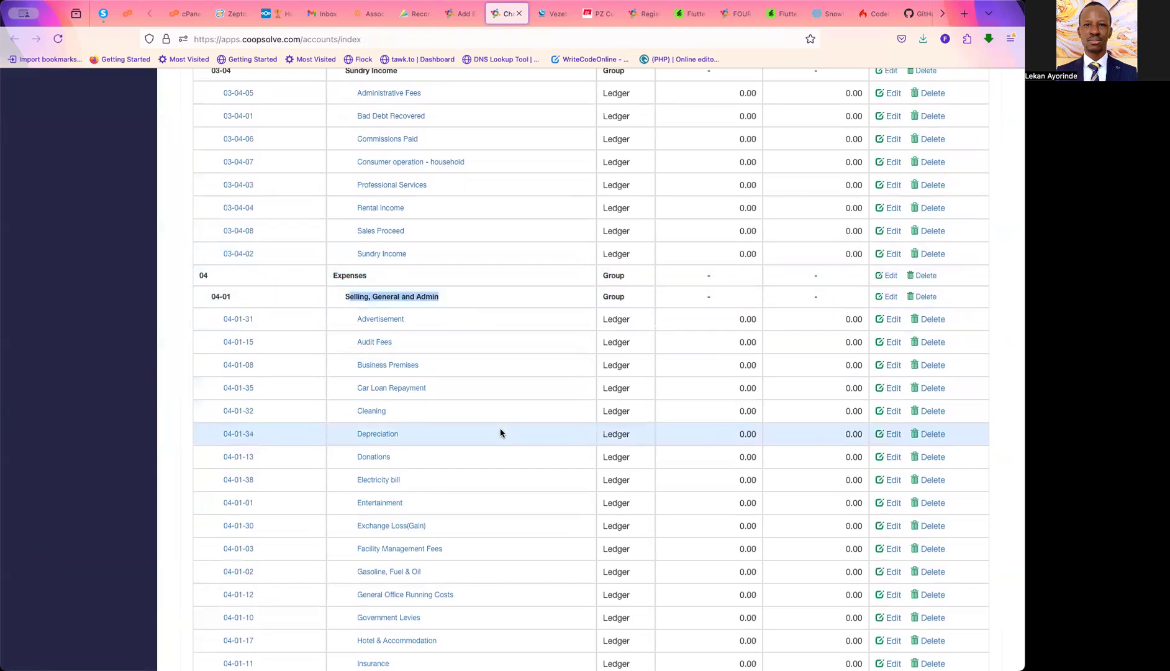
scroll(501, 432, "down", 3)
scroll(501, 433, "down", 15)
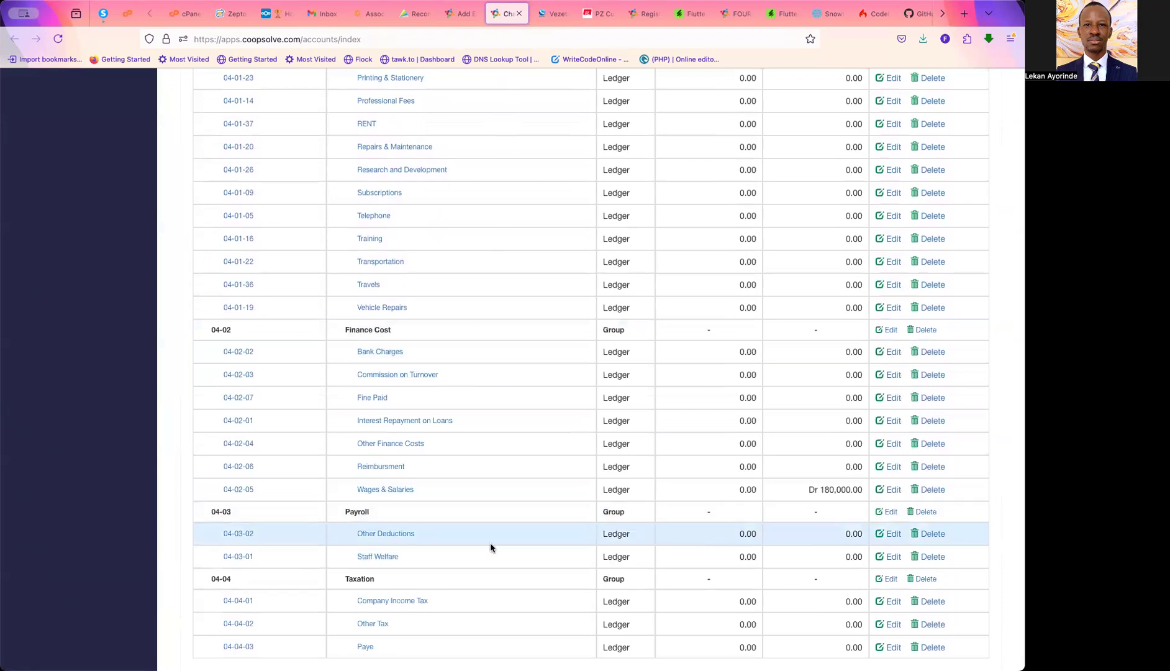
scroll(490, 542, "down", 1)
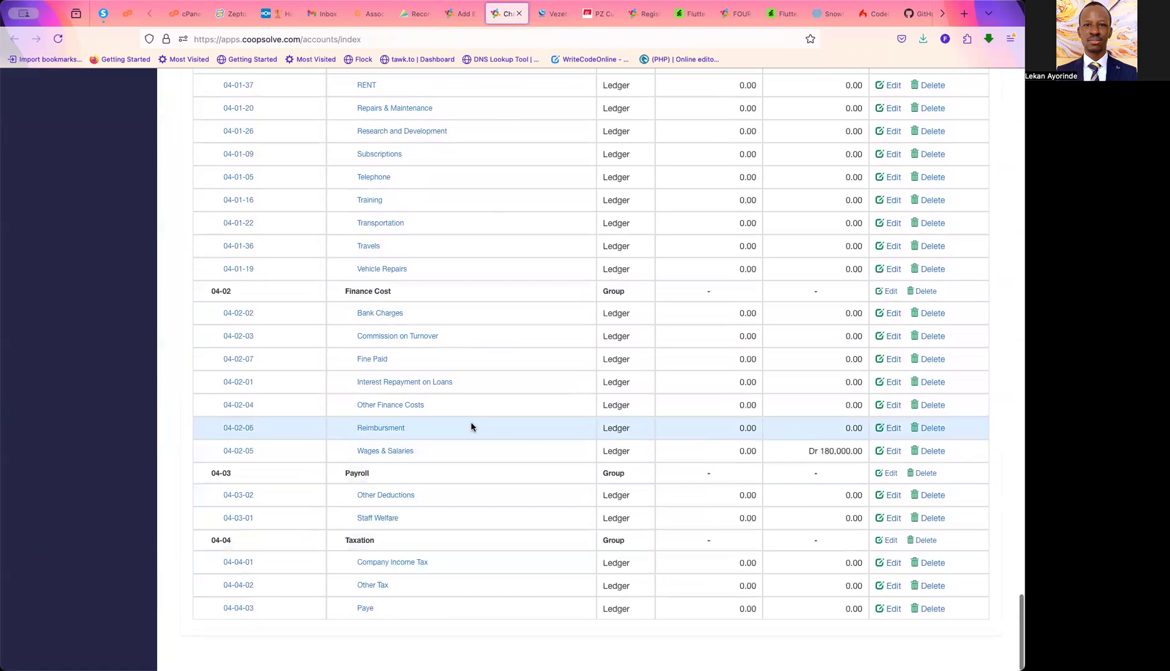
scroll(471, 422, "up", 10)
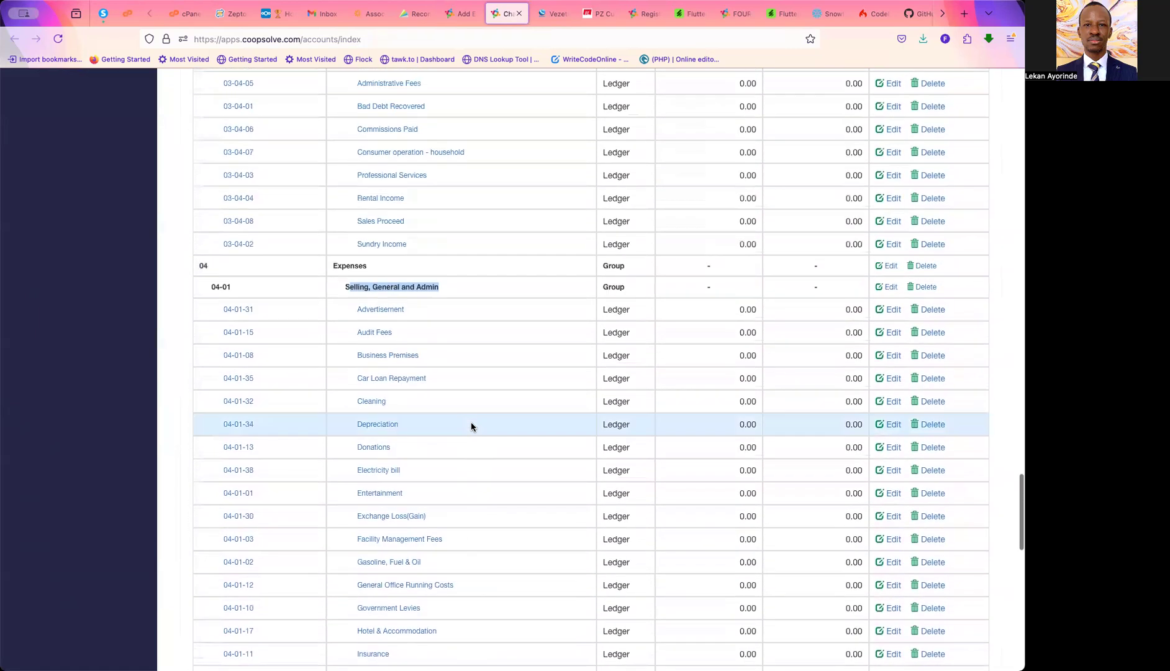
scroll(470, 426, "down", 1)
left_click(471, 249)
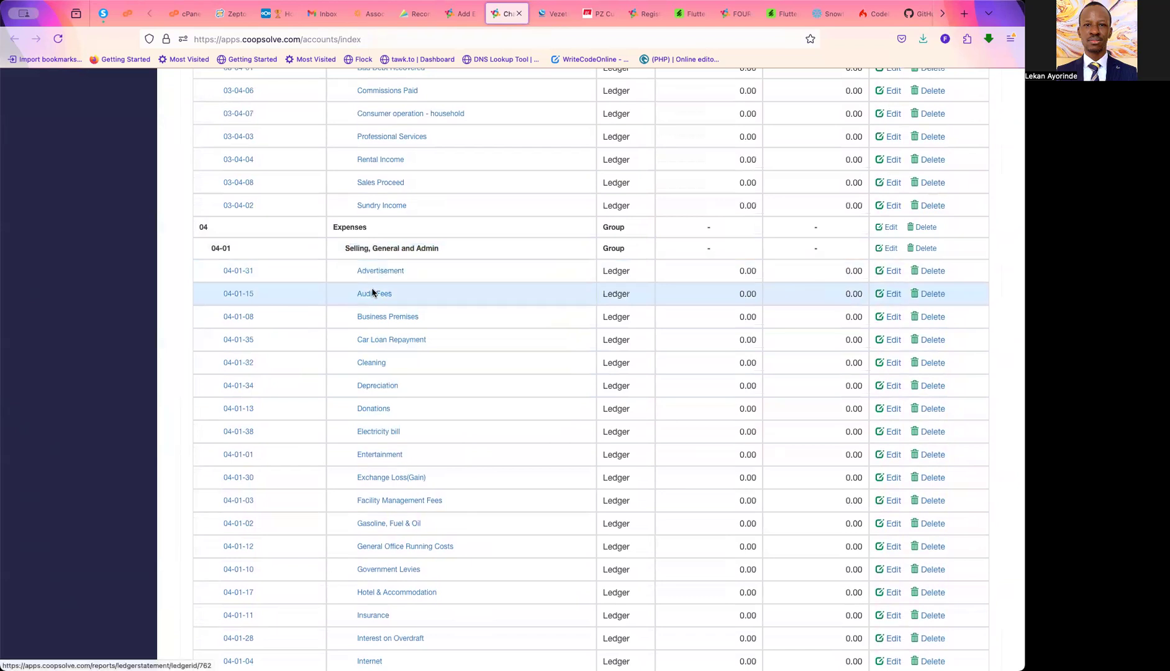
scroll(412, 629, "down", 10)
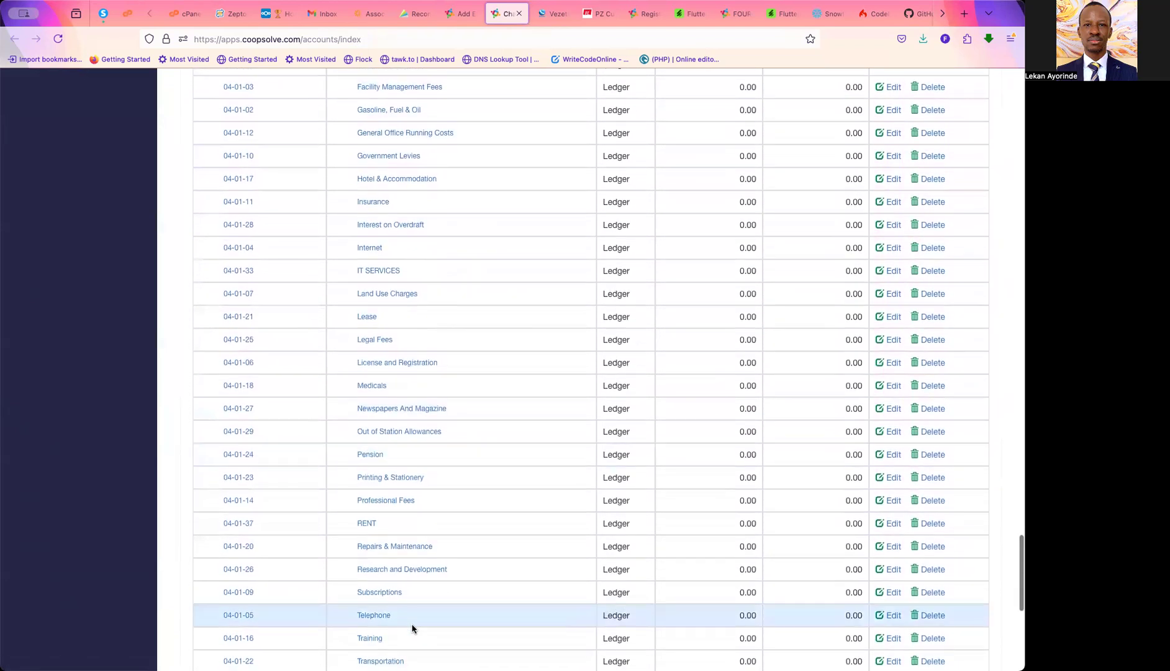
scroll(412, 628, "down", 7)
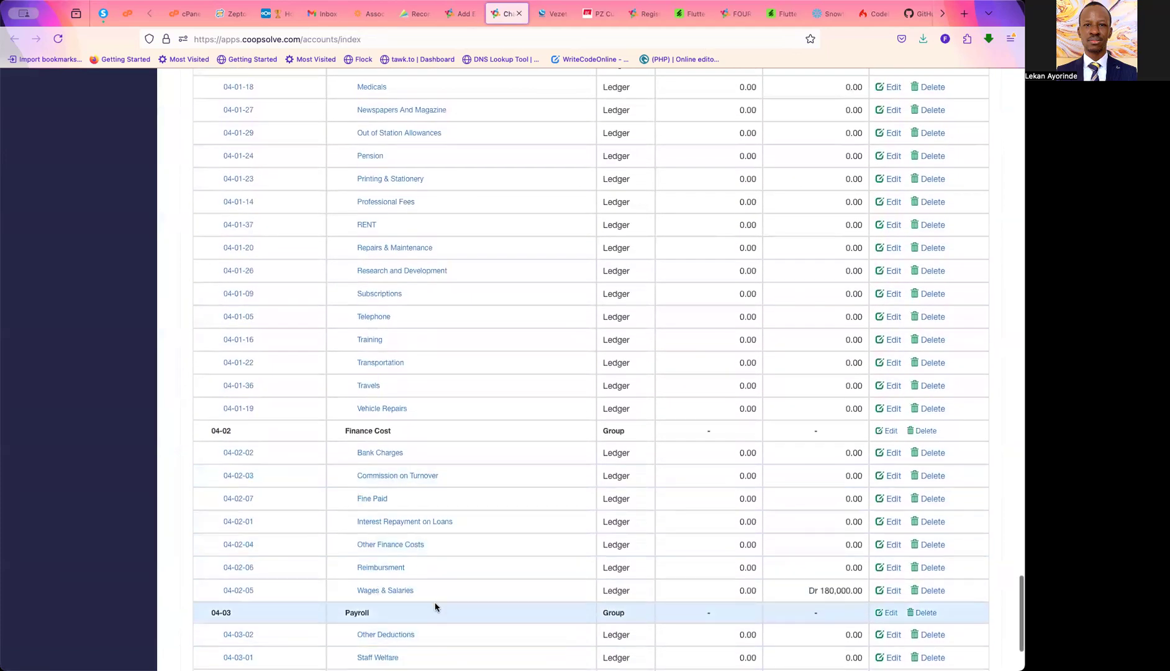
scroll(435, 607, "down", 4)
scroll(434, 606, "up", 15)
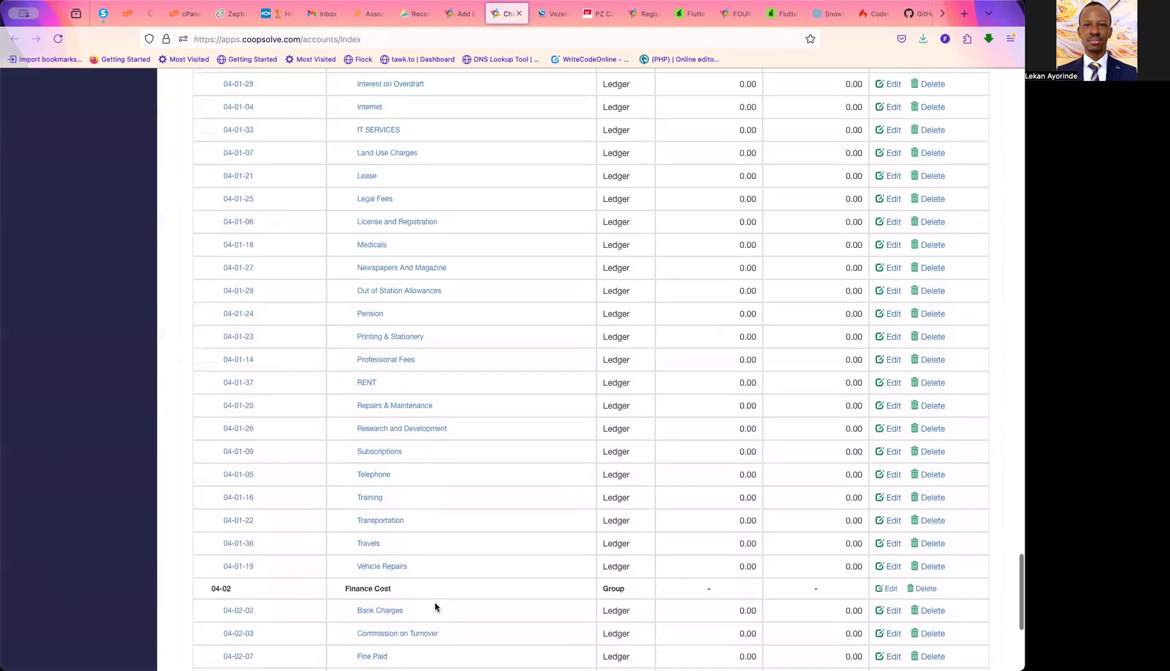
scroll(435, 607, "up", 6)
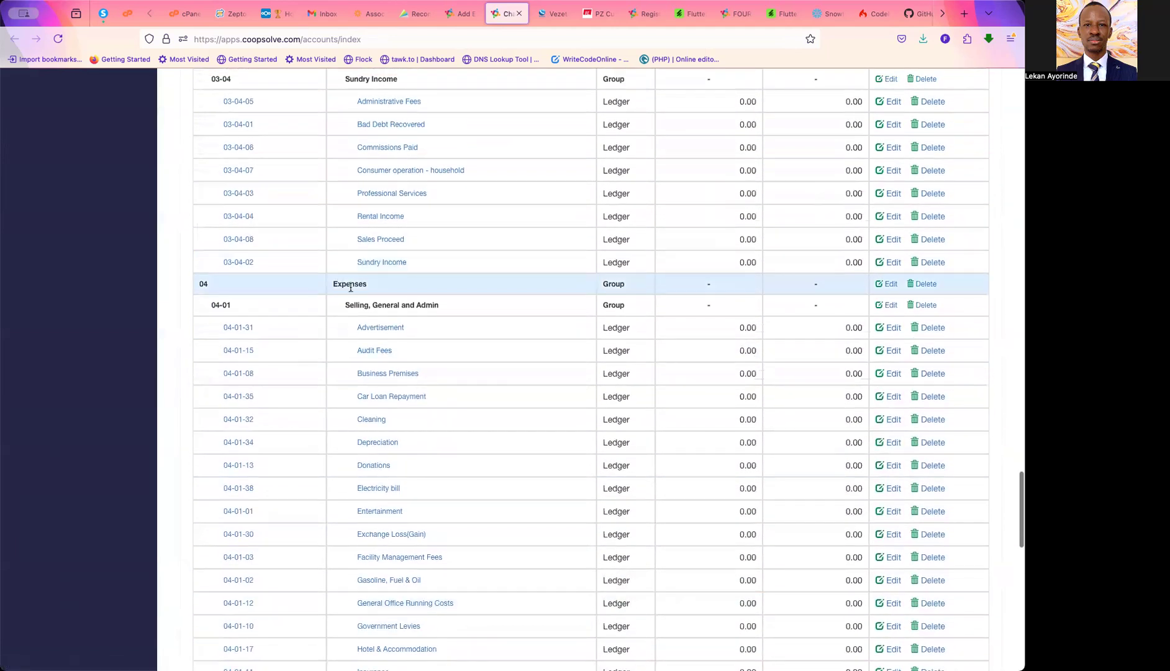
left_click_drag(334, 284, 372, 285)
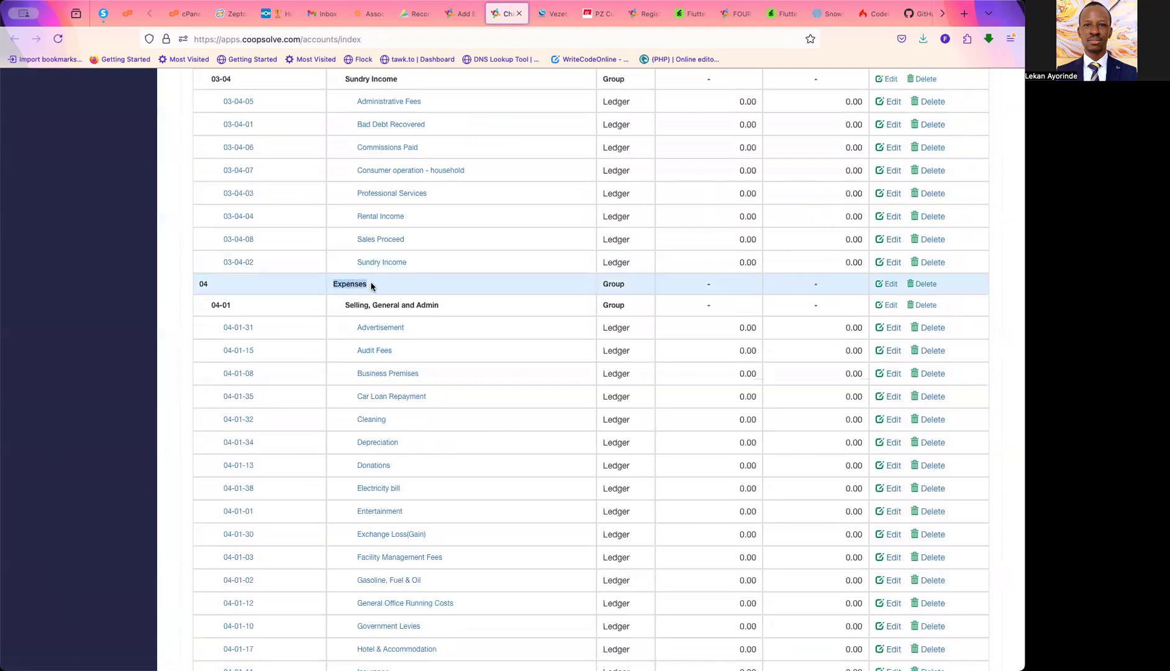
left_click(468, 294)
left_click_drag(343, 306, 464, 307)
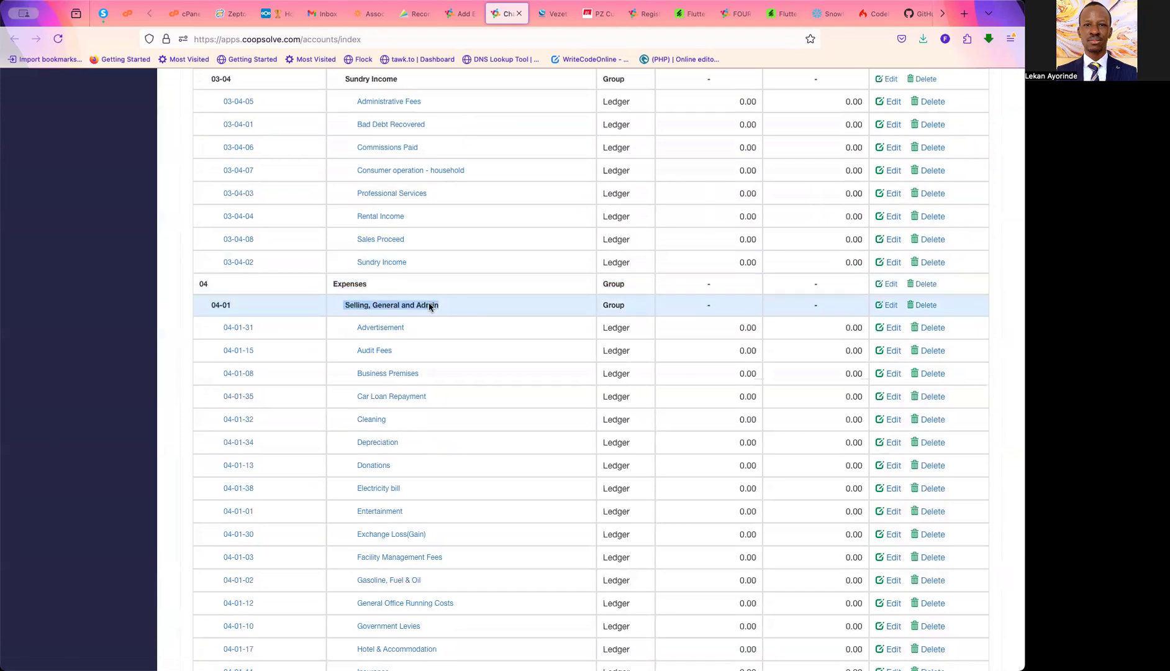
scroll(477, 423, "down", 1)
scroll(477, 423, "down", 13)
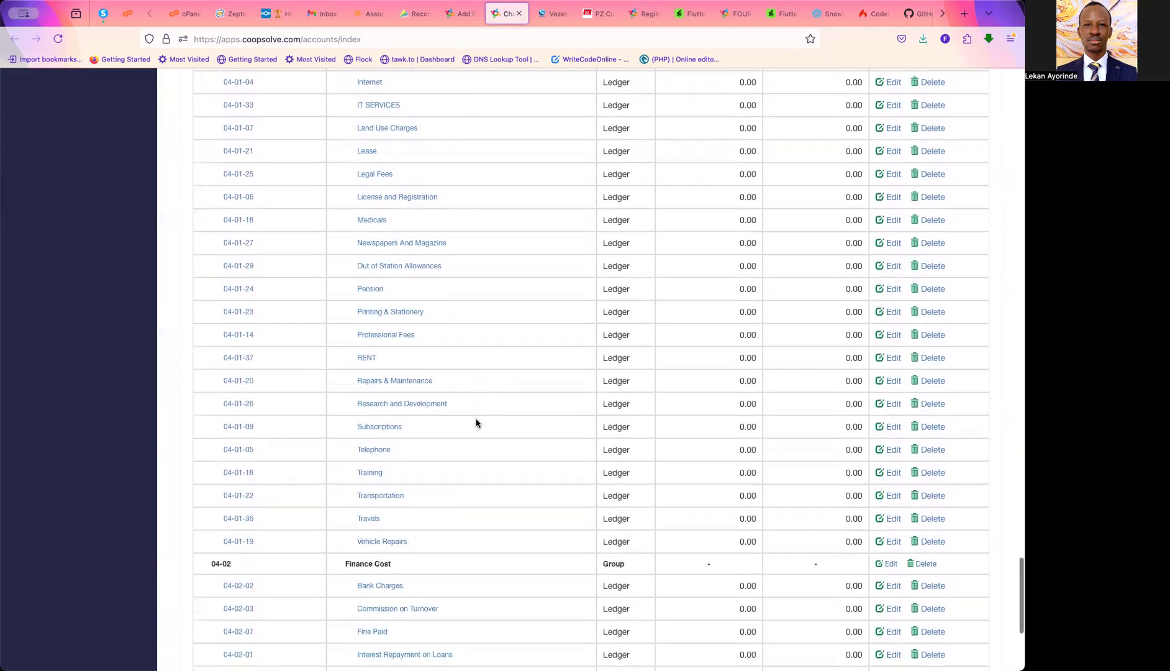
Start a new ledger from the Chart of Accounts with [04] Expenses as its parent group
scroll(475, 418, "up", 20)
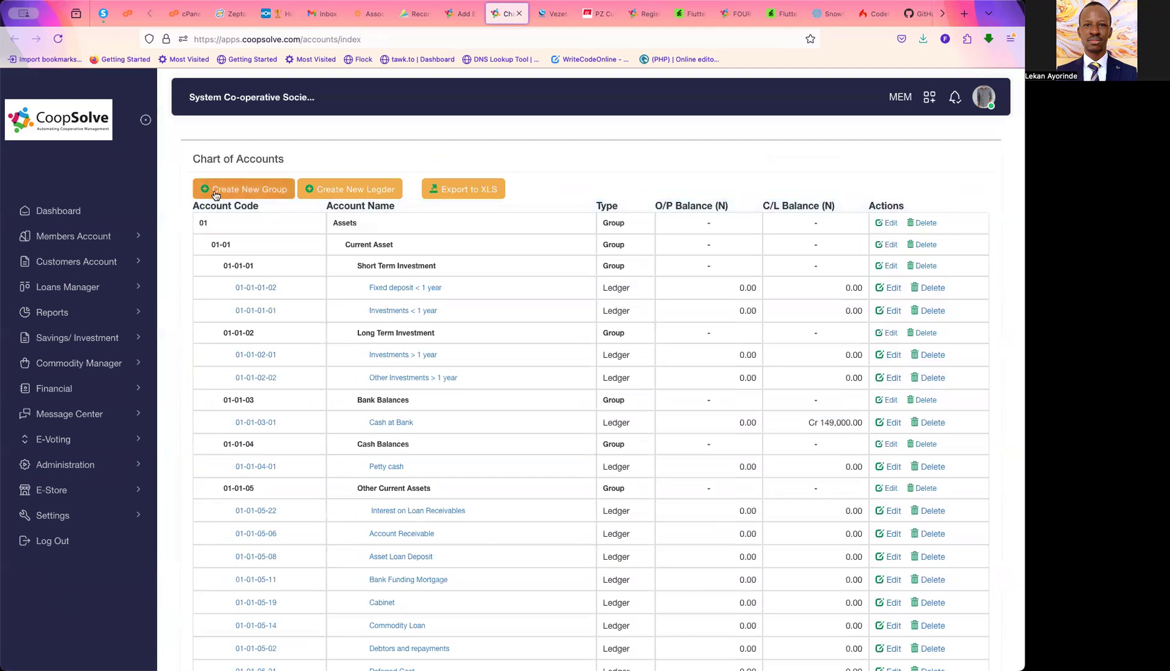
left_click(348, 190)
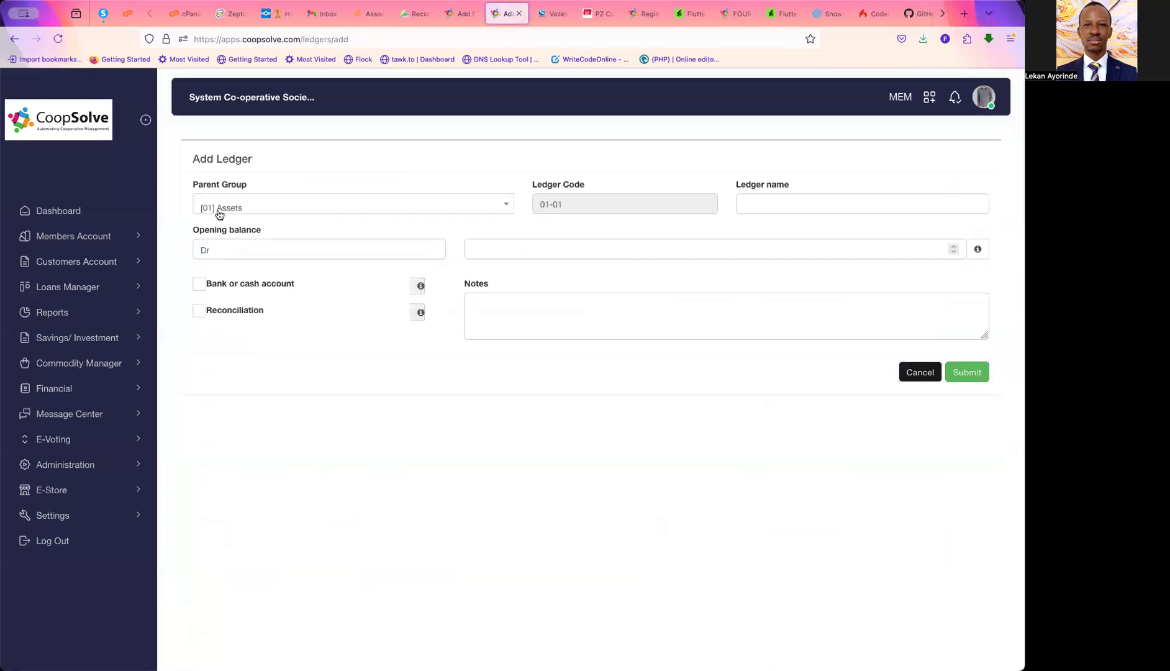
left_click(277, 207)
scroll(305, 313, "down", 1)
type("Exp")
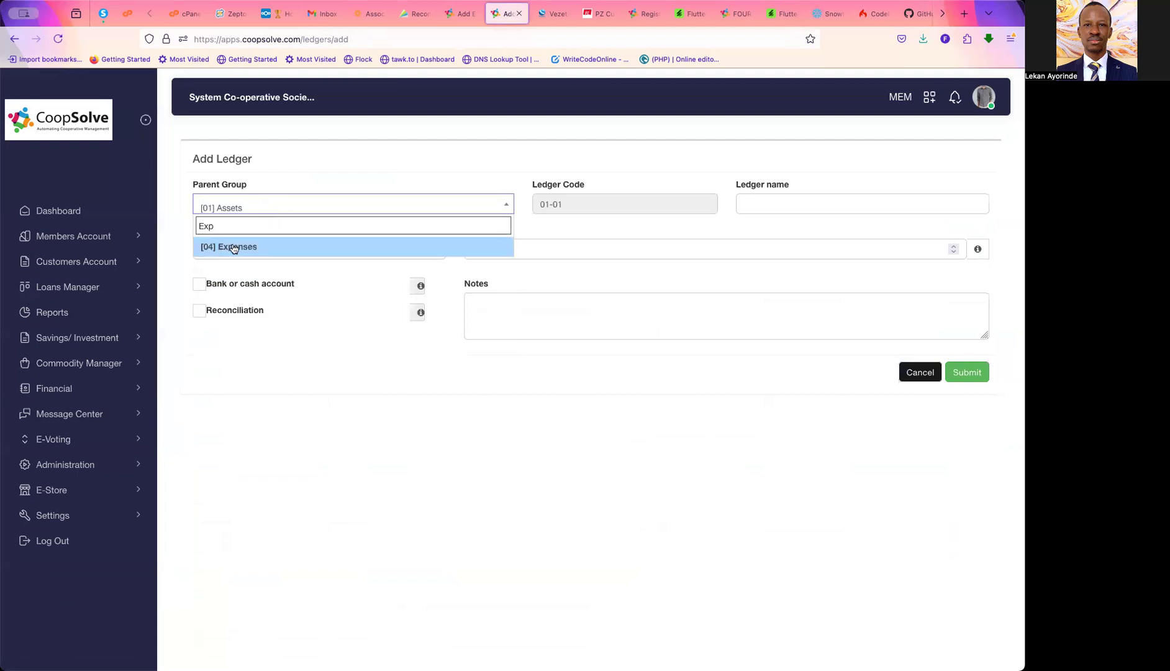
left_click(233, 249)
left_click(766, 204)
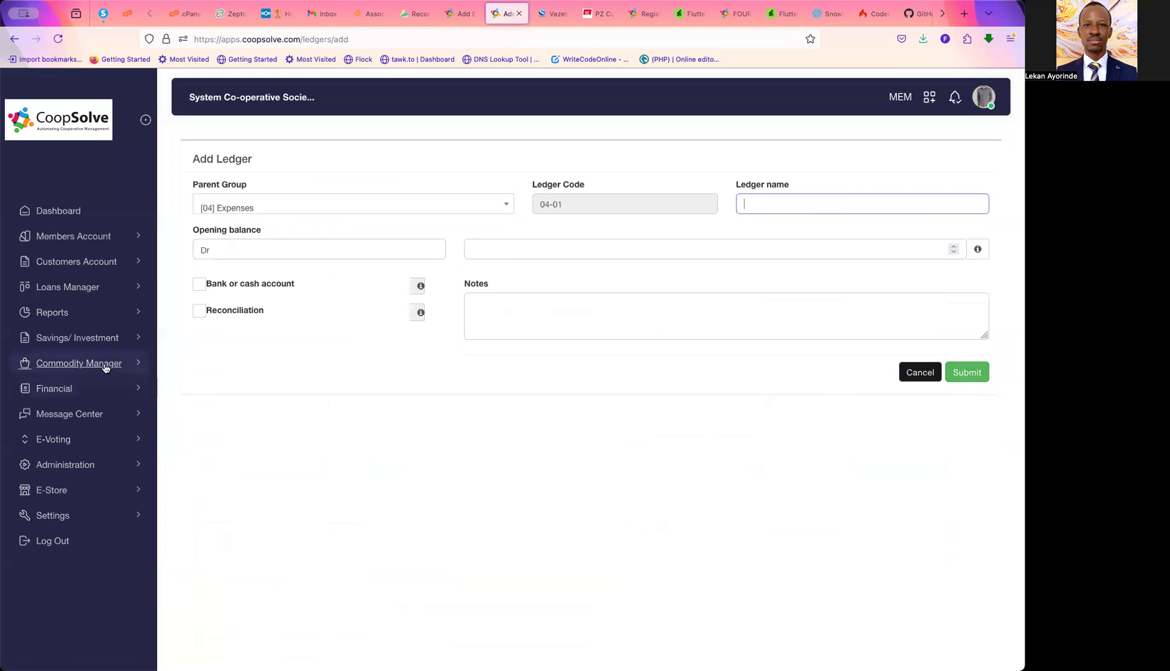
Open a new Payment entry form from the financial Entries section
left_click(93, 389)
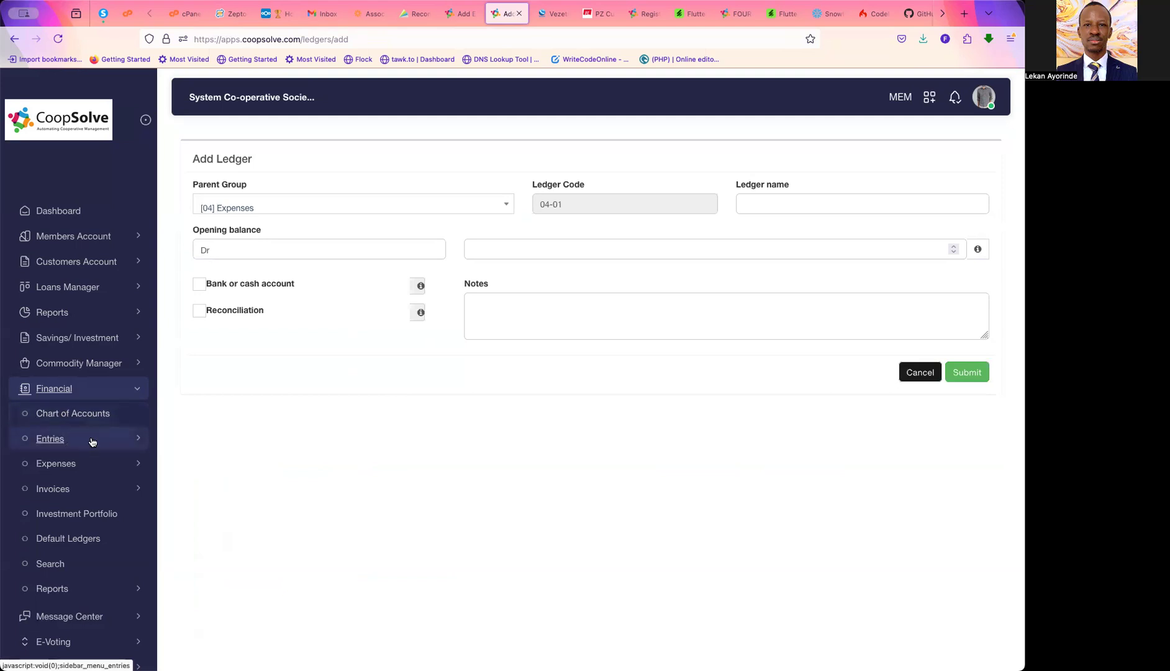
left_click(59, 389)
left_click(59, 390)
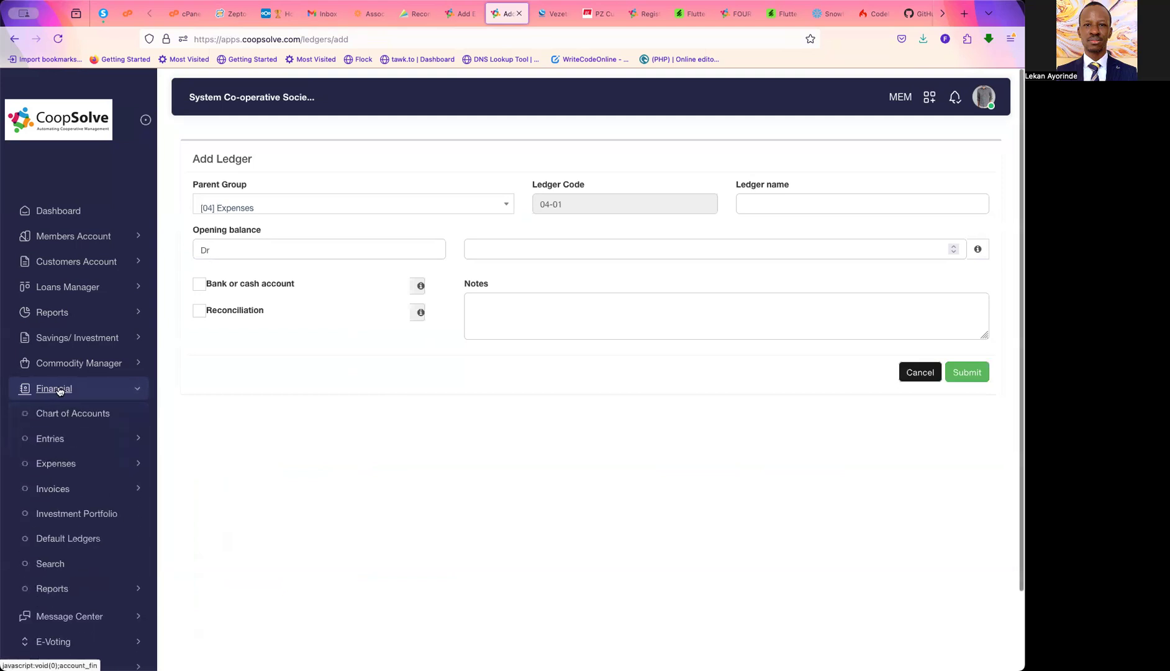
left_click(85, 443)
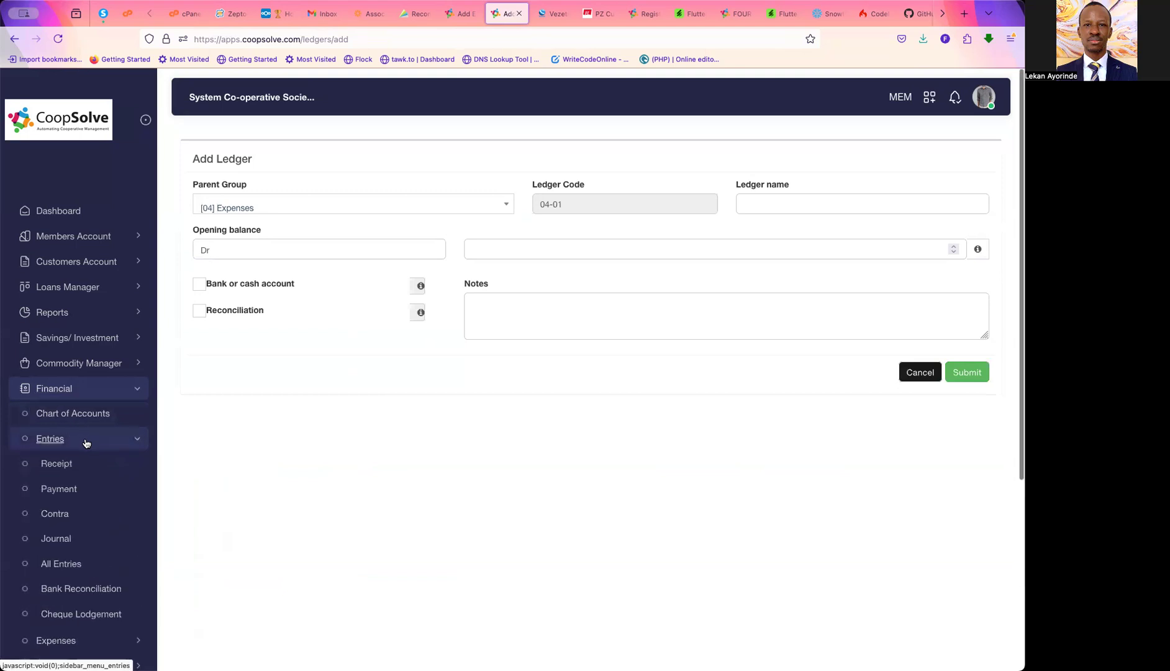
left_click(58, 490)
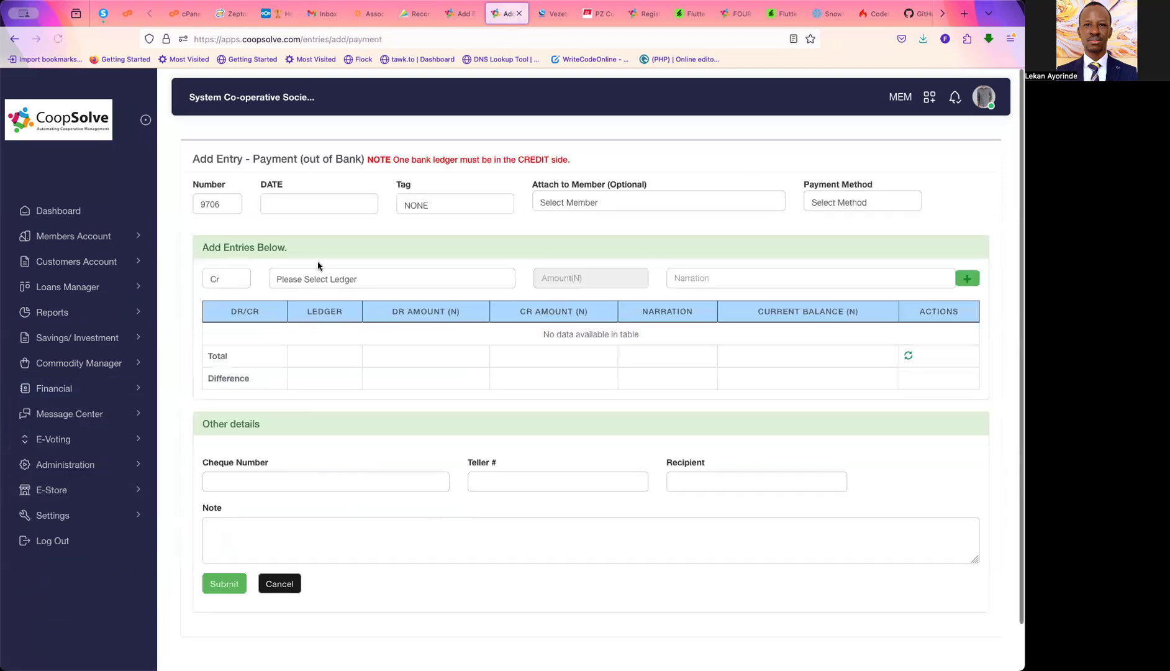
Set the payment entry's date to 2024/11/27
left_click(289, 197)
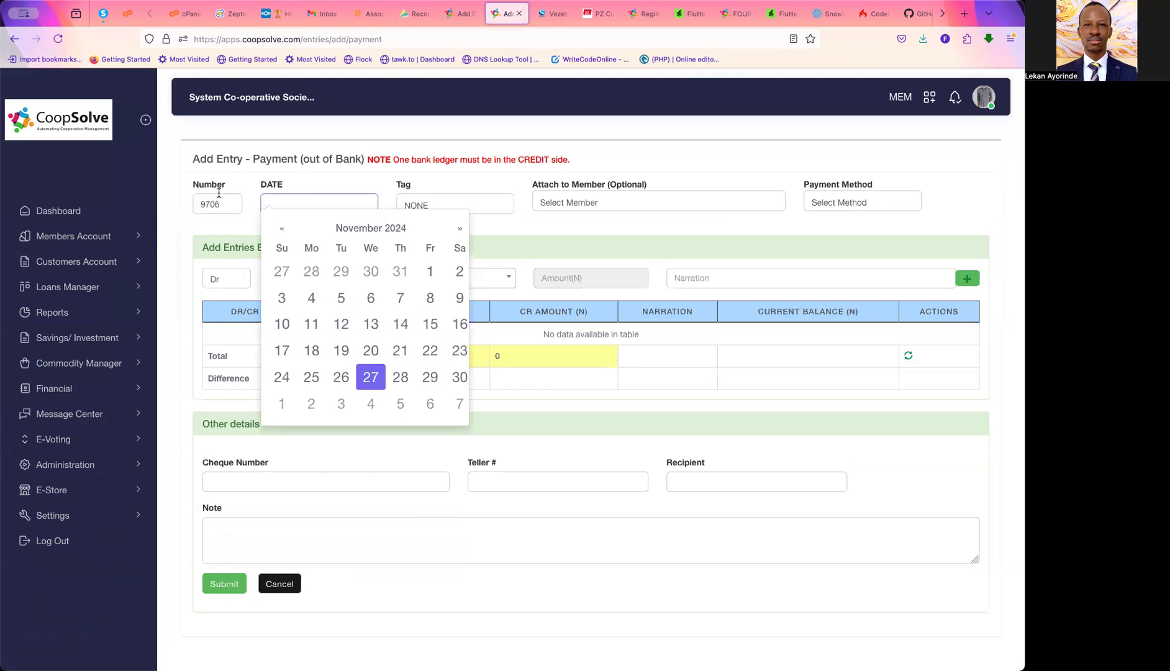
left_click(369, 378)
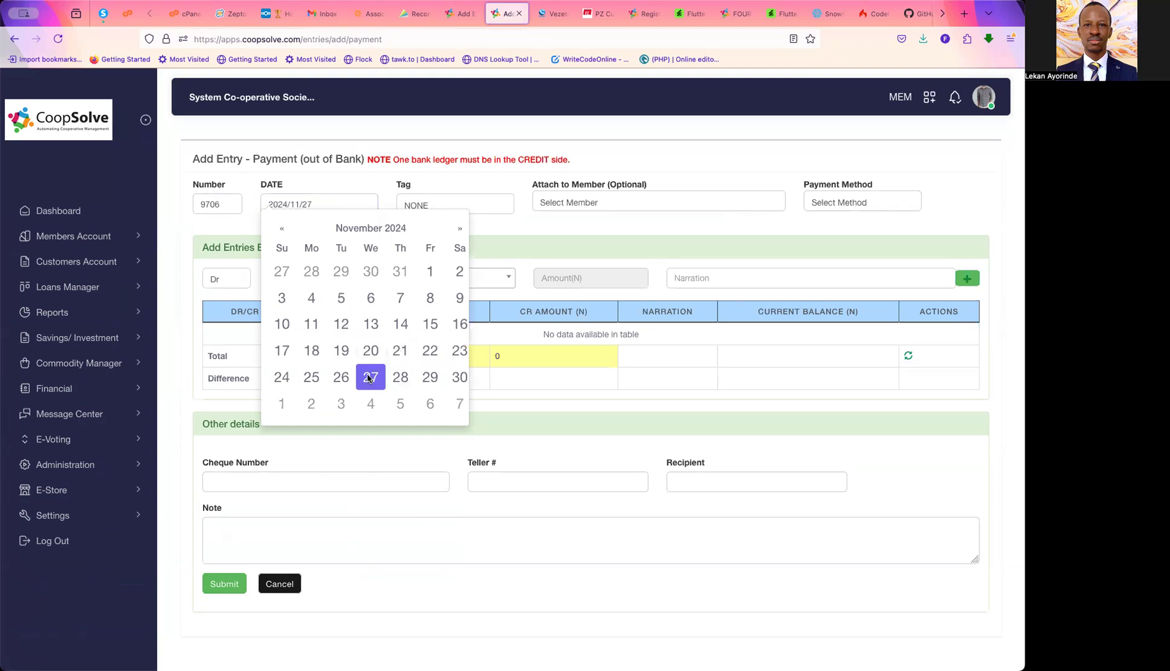
left_click(548, 230)
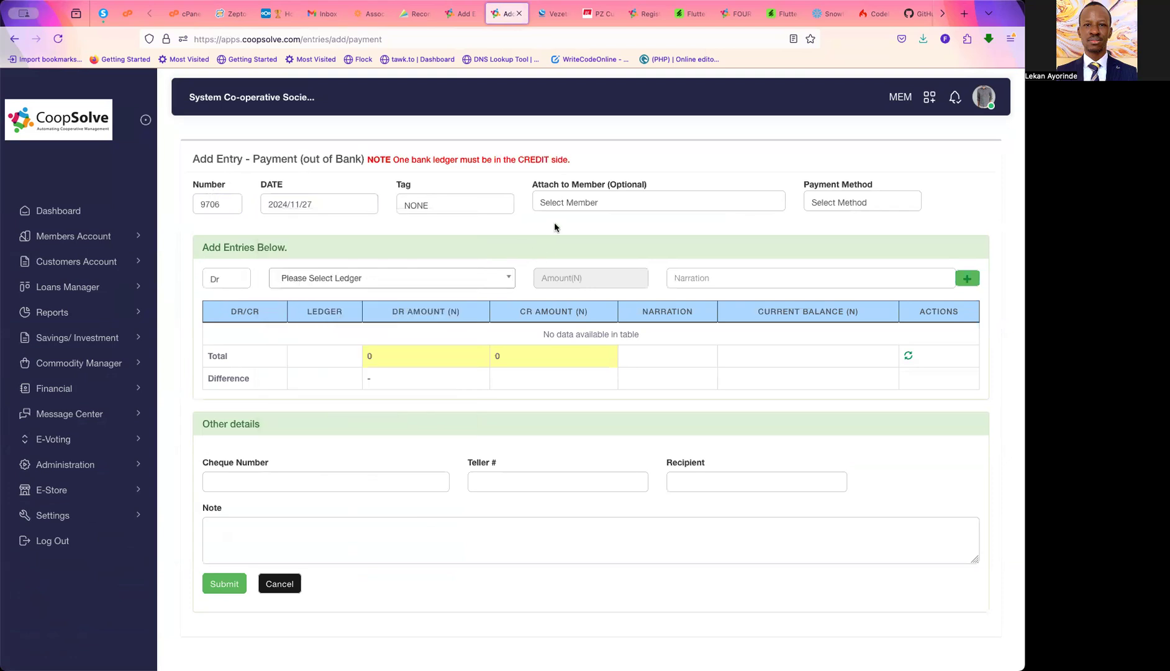
Set the payment method to Cash and choose [04-01-08] Business Premises as the debit ledger
left_click(843, 203)
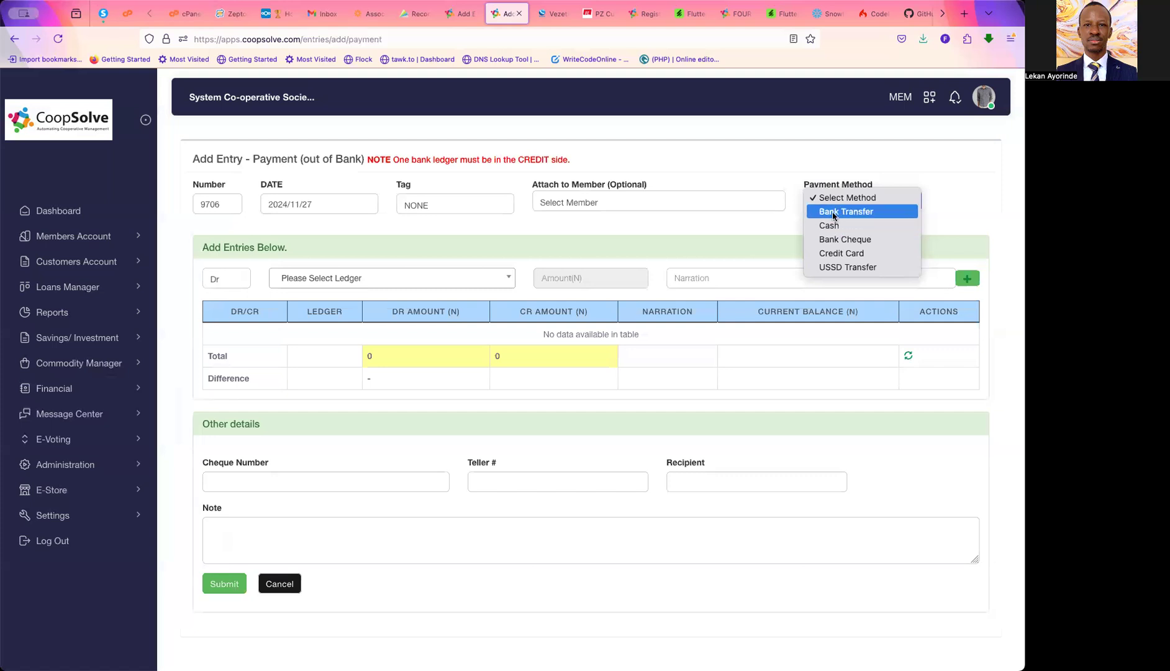
left_click(828, 225)
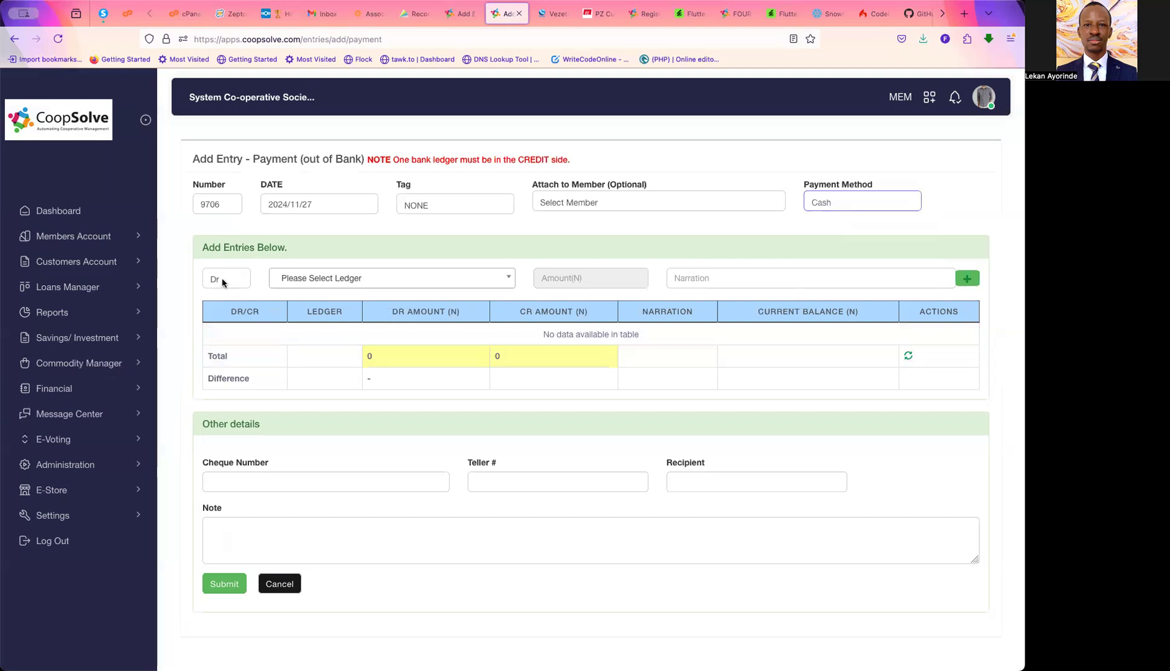
left_click(349, 285)
scroll(374, 401, "down", 15)
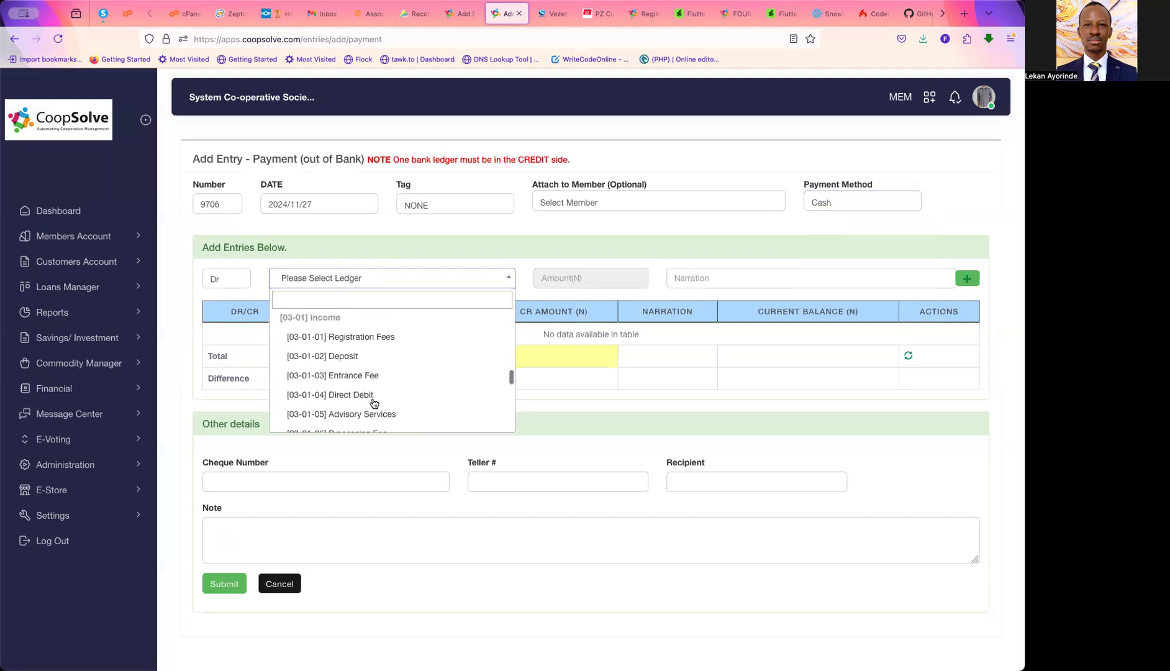
scroll(374, 403, "up", 5)
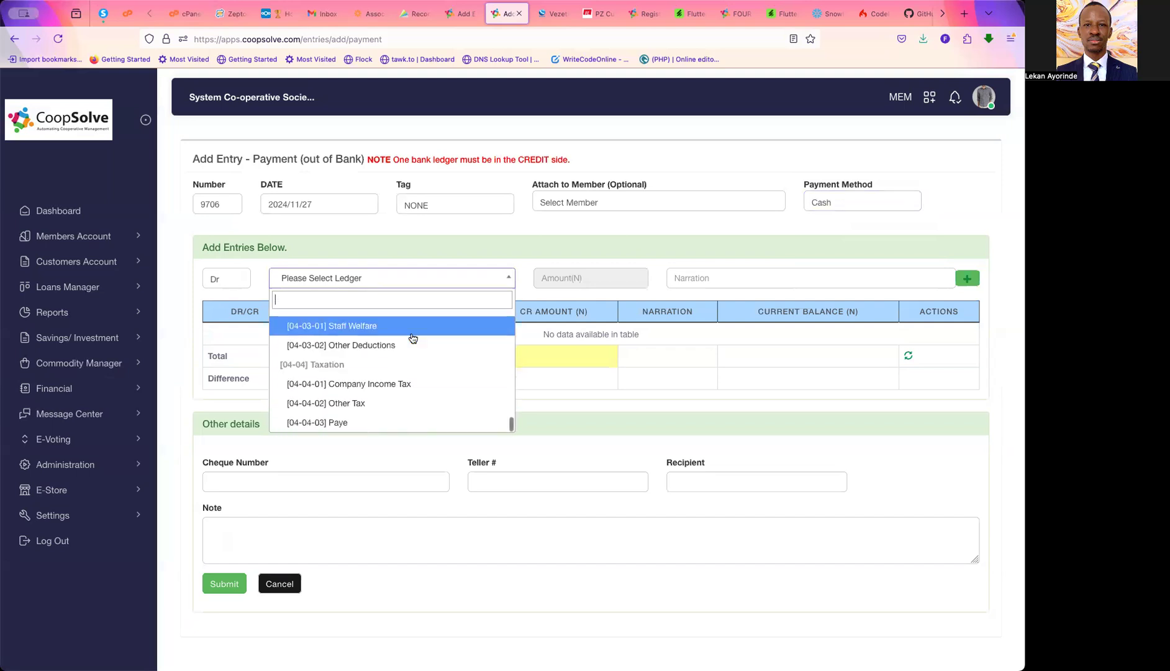
scroll(413, 337, "up", 5)
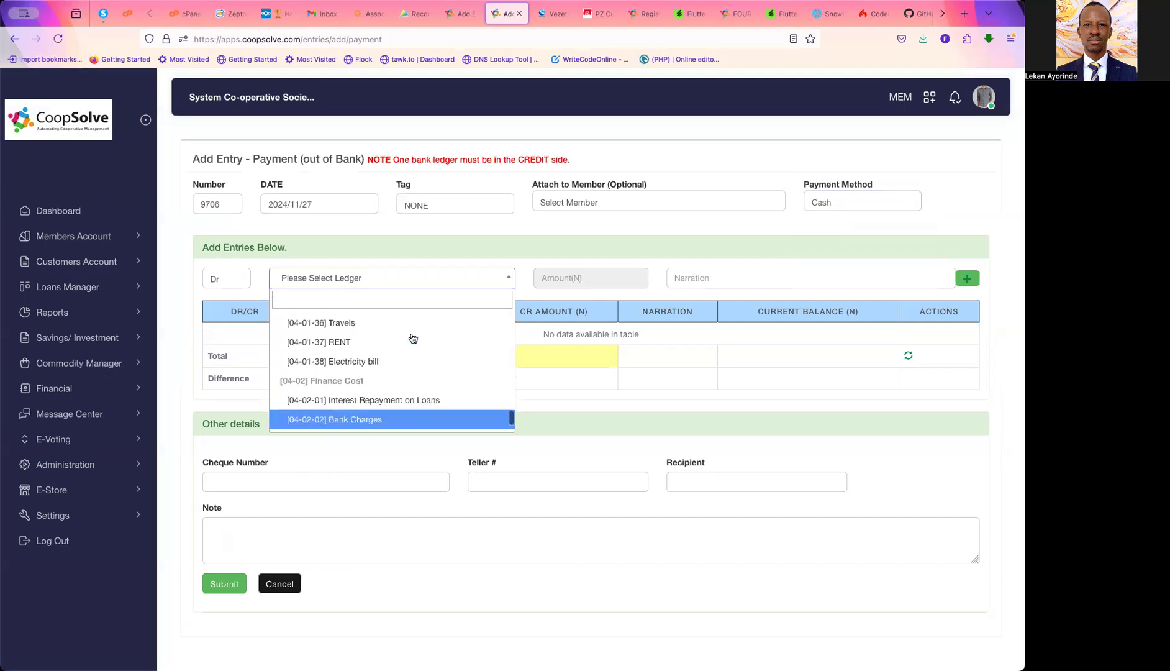
scroll(413, 337, "up", 5)
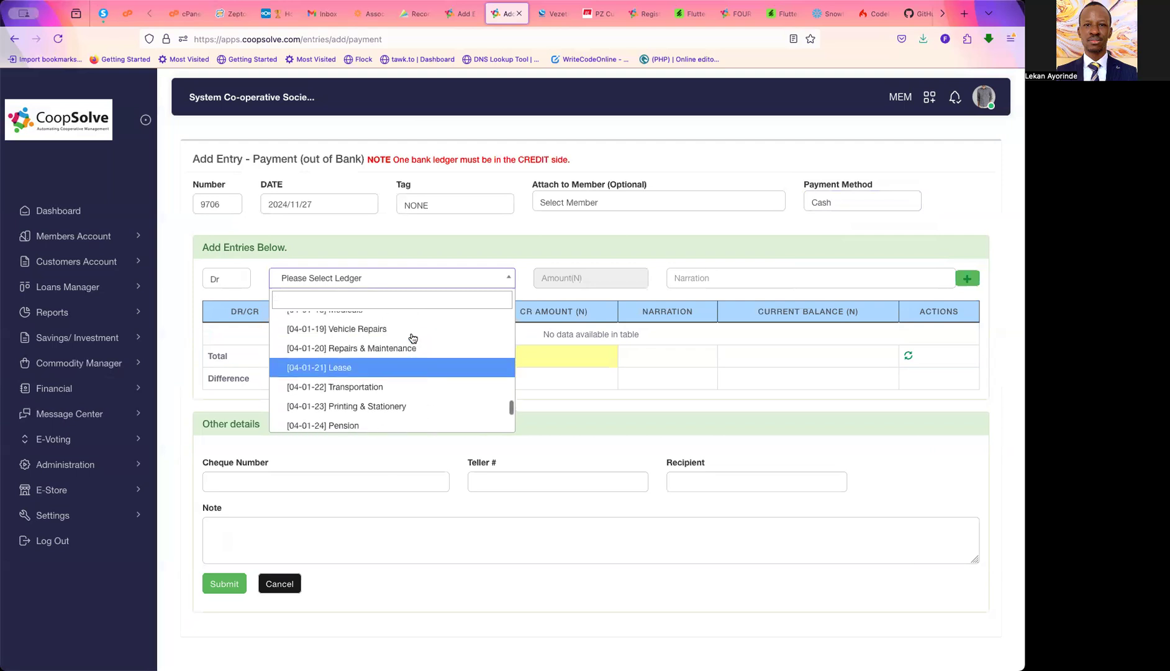
scroll(413, 337, "up", 3)
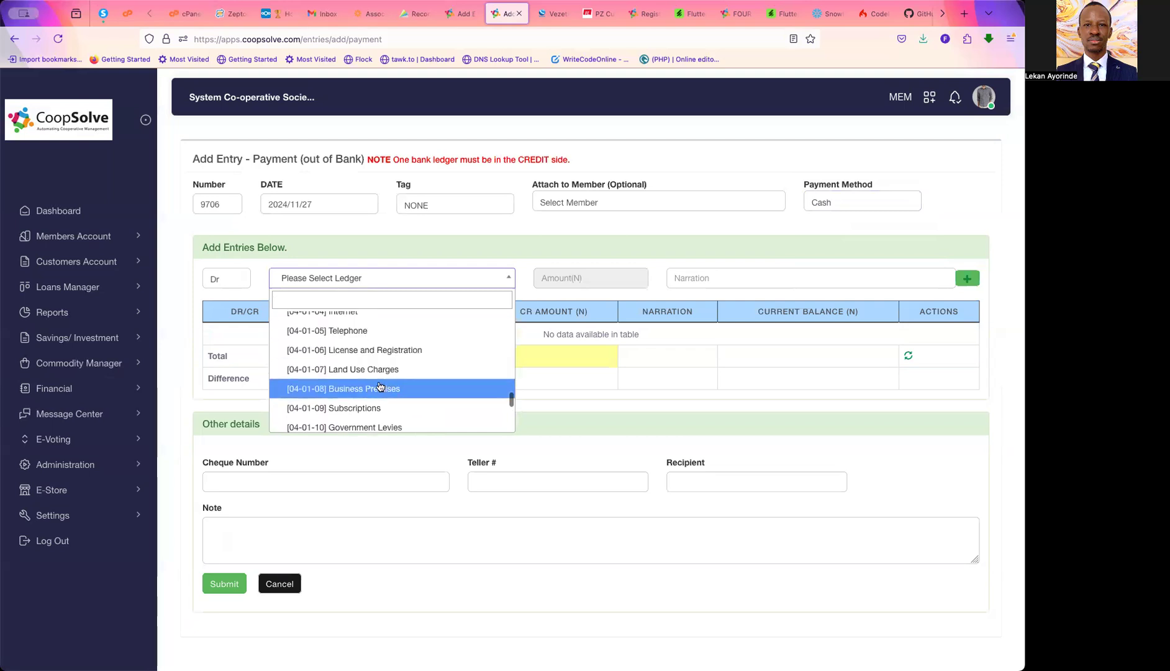
left_click(375, 389)
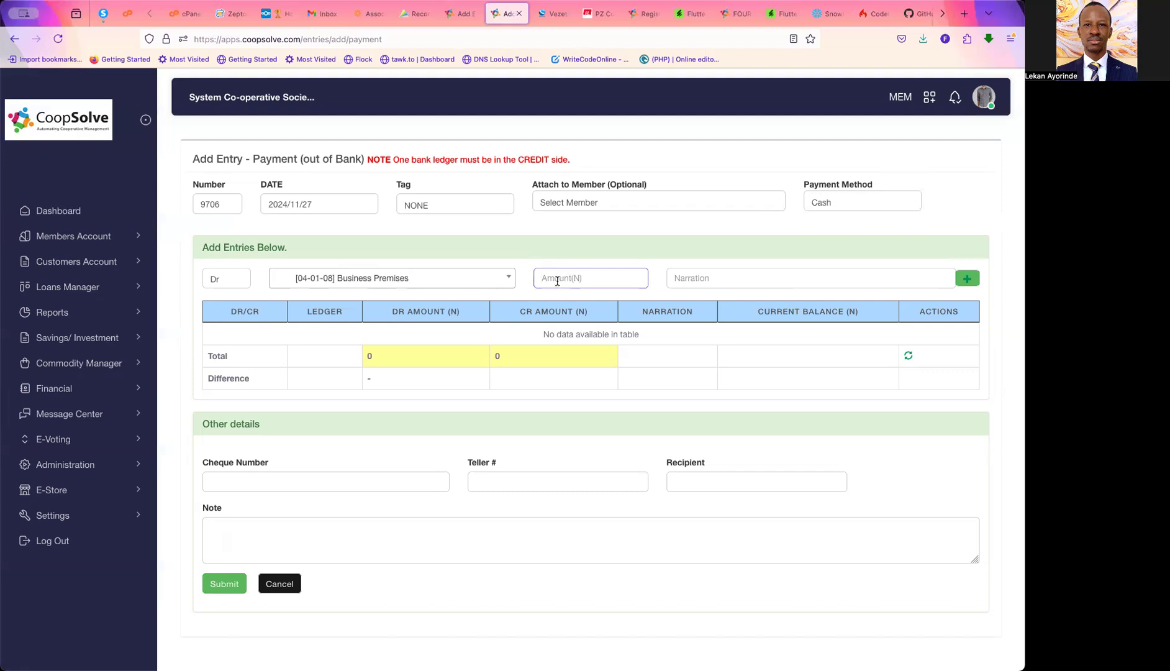
Add the debit line with an amount of 30000 and the narration "Rent for meeting"
type("30000")
left_click(686, 281)
type("Re")
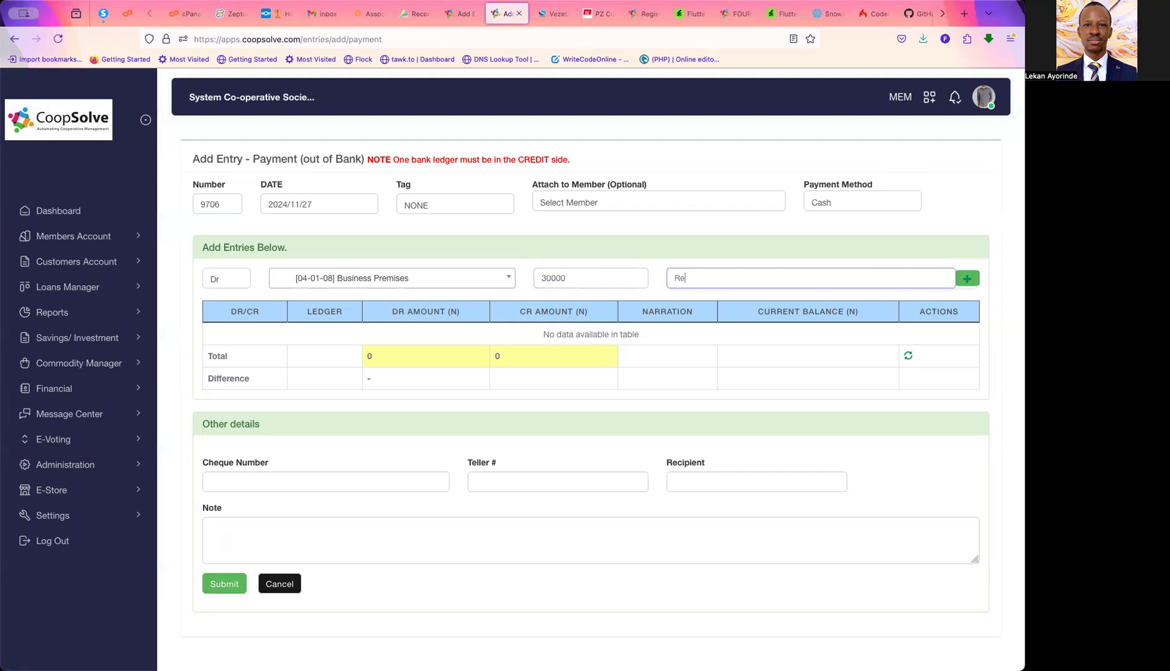
type("nt for meeting")
left_click(968, 281)
left_click(967, 281)
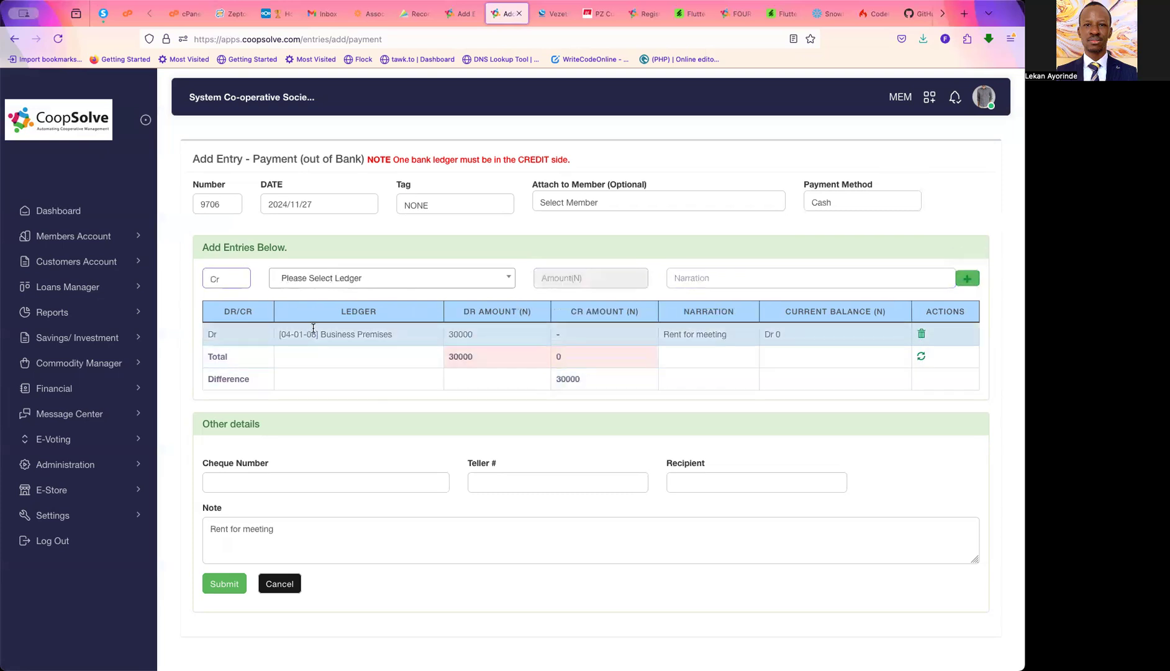
Copy the debit line's narration and choose [01-01-03-01] Cash at Bank as the credit ledger
triple_click(675, 334)
key("super+c")
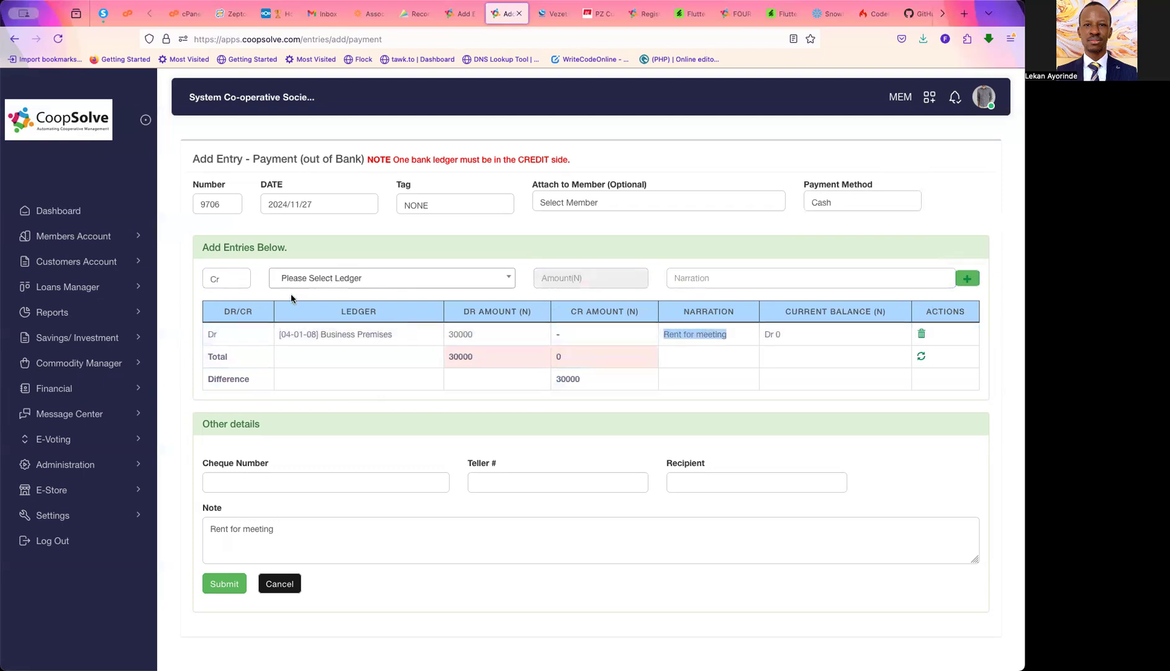
left_click(343, 279)
scroll(351, 381, "down", 5)
scroll(350, 394, "down", 1)
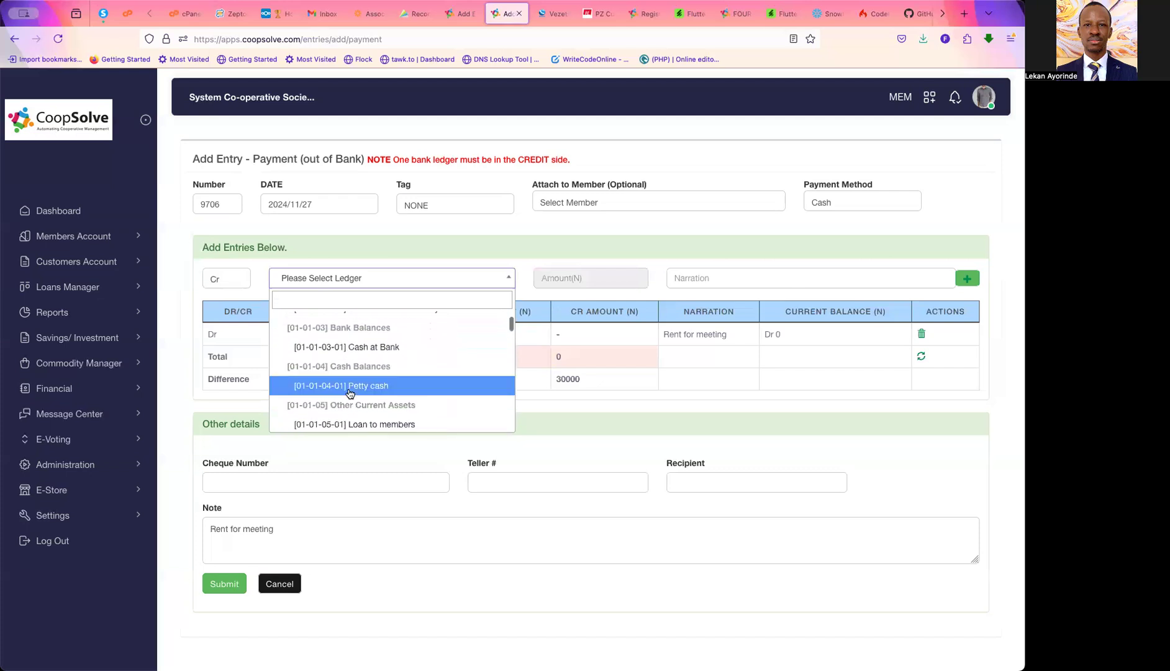
left_click(355, 347)
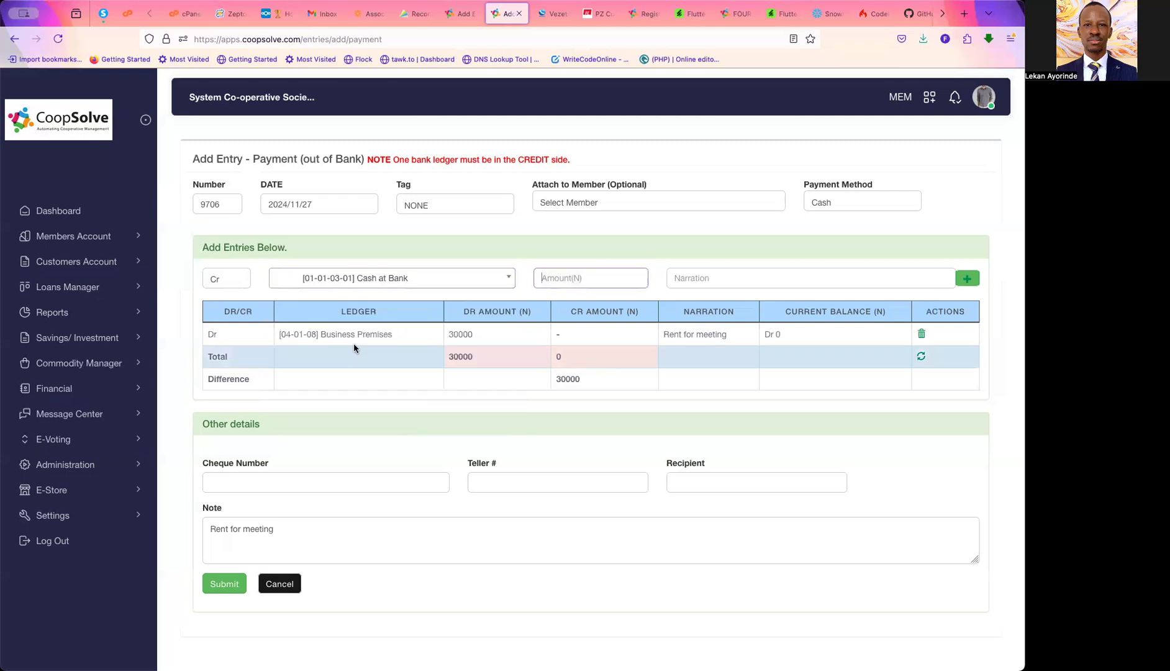
Add the credit line with an amount of 30000 and the copied narration "Rent for meeting"
key("super+v")
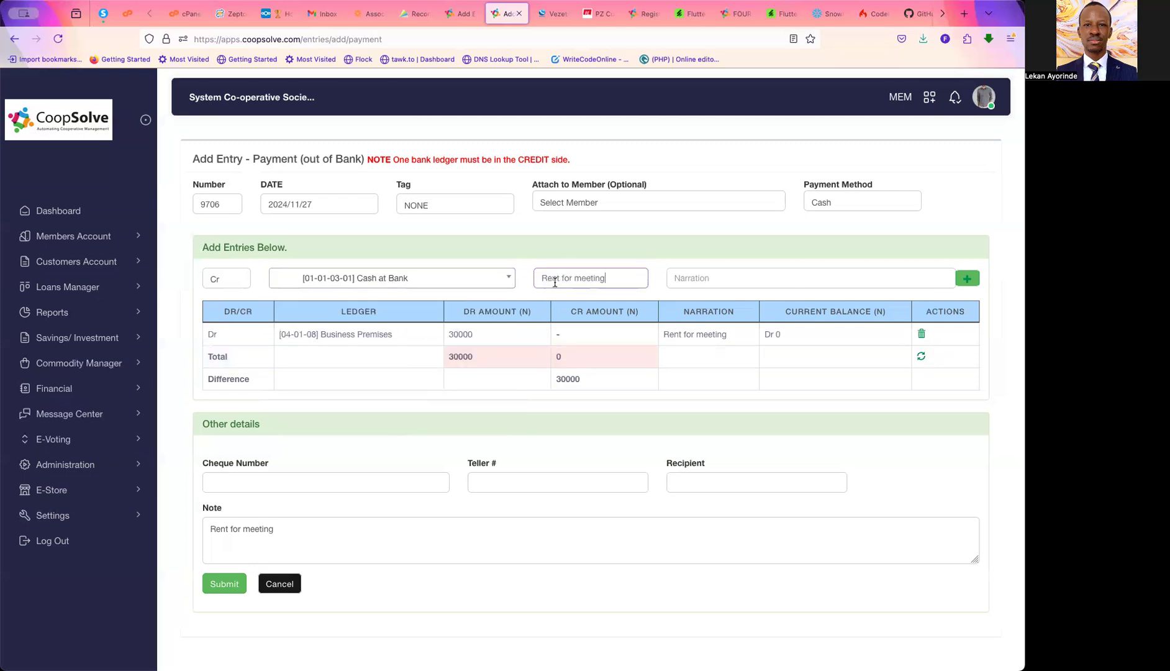
left_click(698, 273)
key("super+v")
triple_click(619, 280)
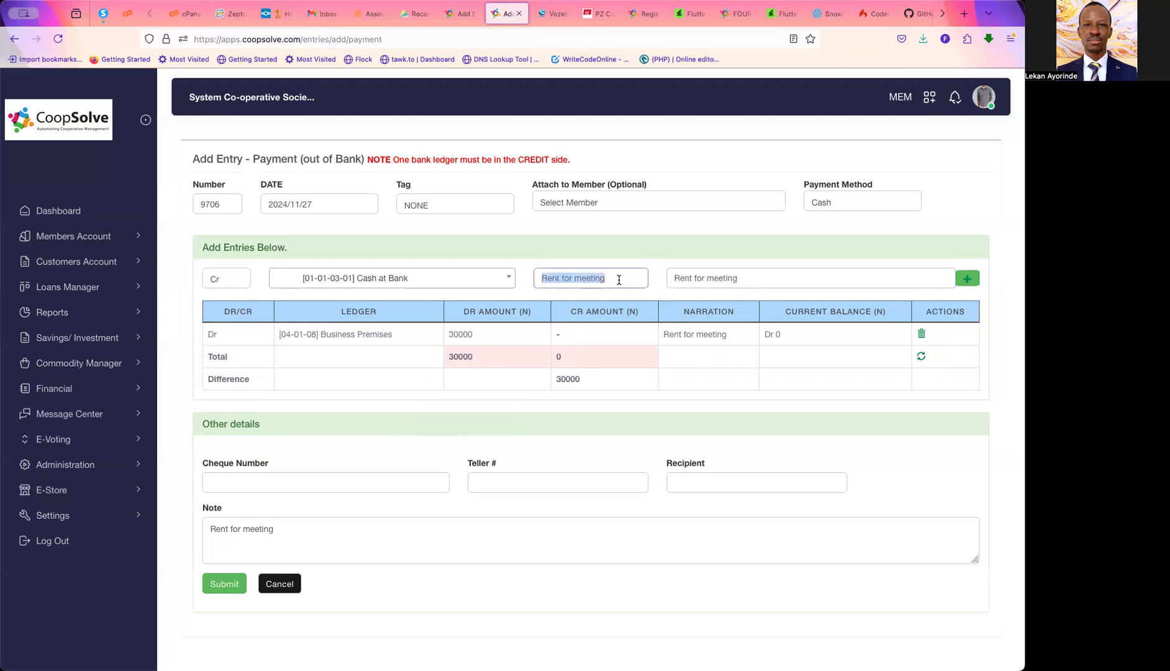
type("30000")
left_click(739, 278)
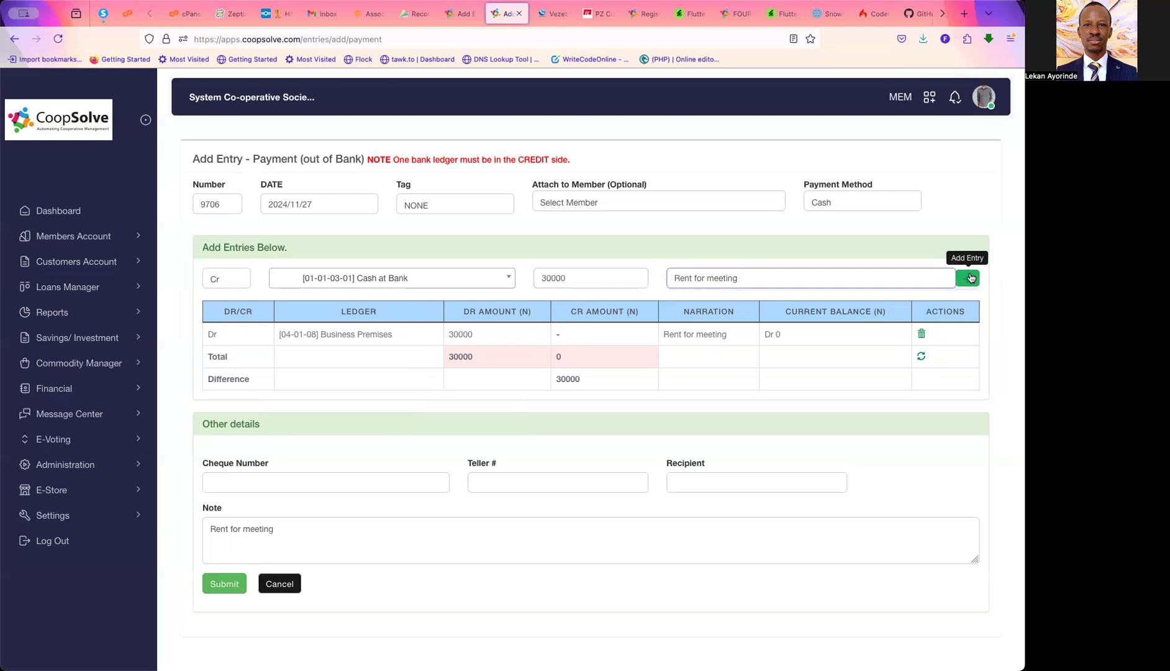
left_click(970, 277)
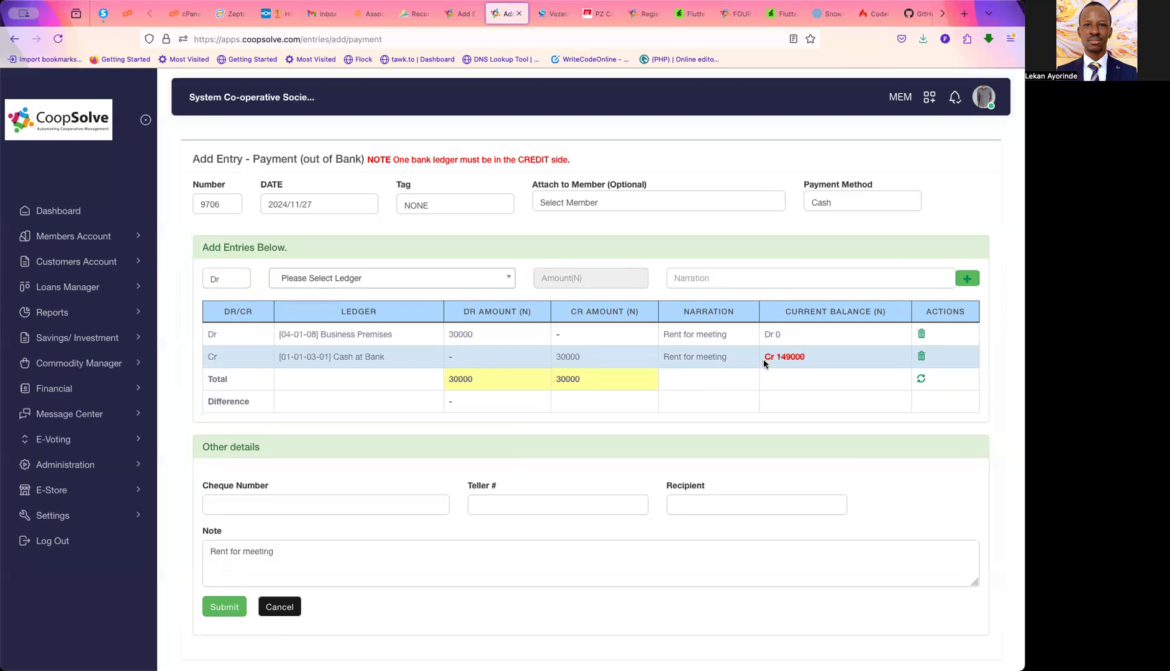
left_click_drag(767, 357, 807, 358)
left_click(805, 353)
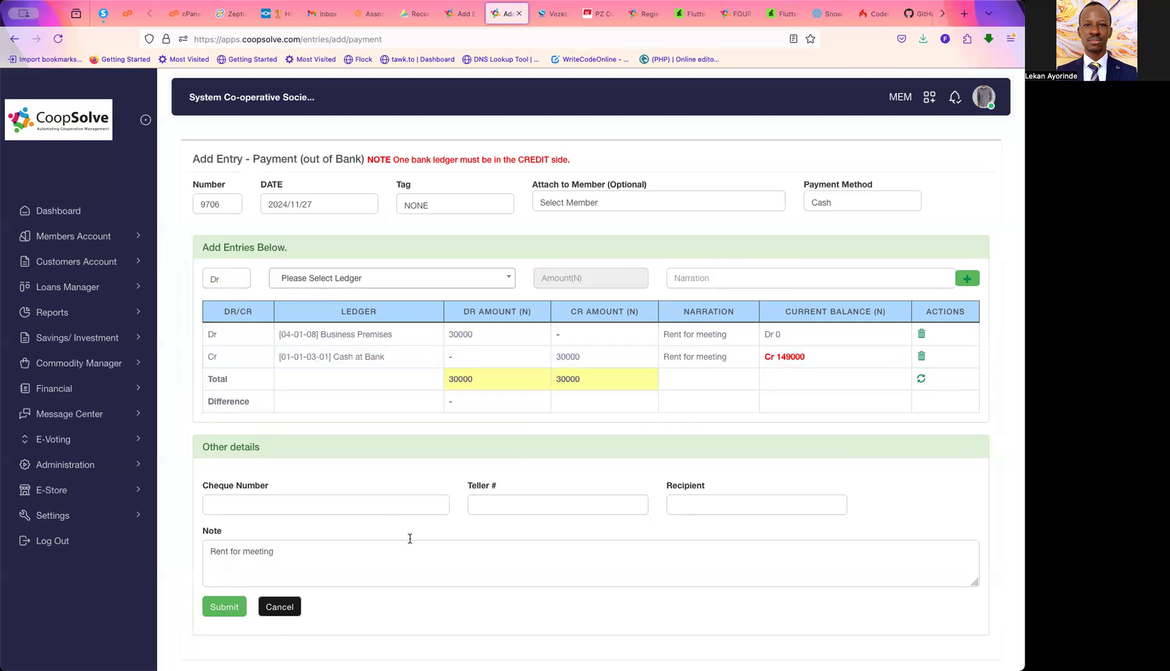
Fill in the cheque number, teller number and recipient's name under Other details and submit the payment entry
left_click(336, 508)
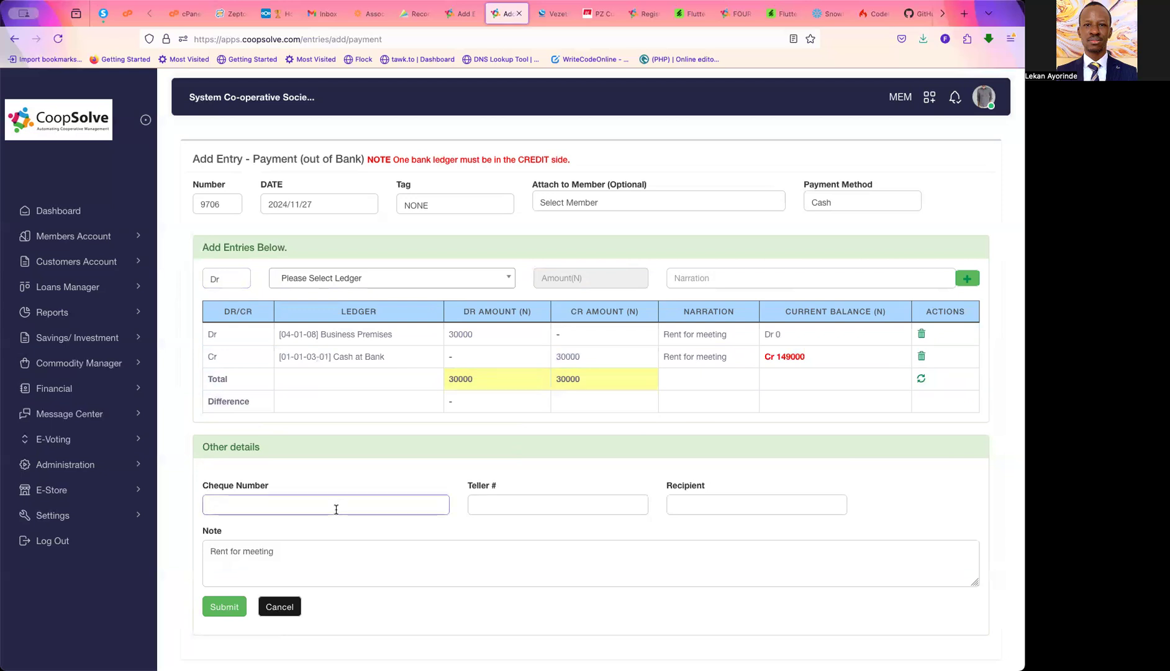
type("24234")
left_click(501, 504)
type("4343243")
left_click(678, 506)
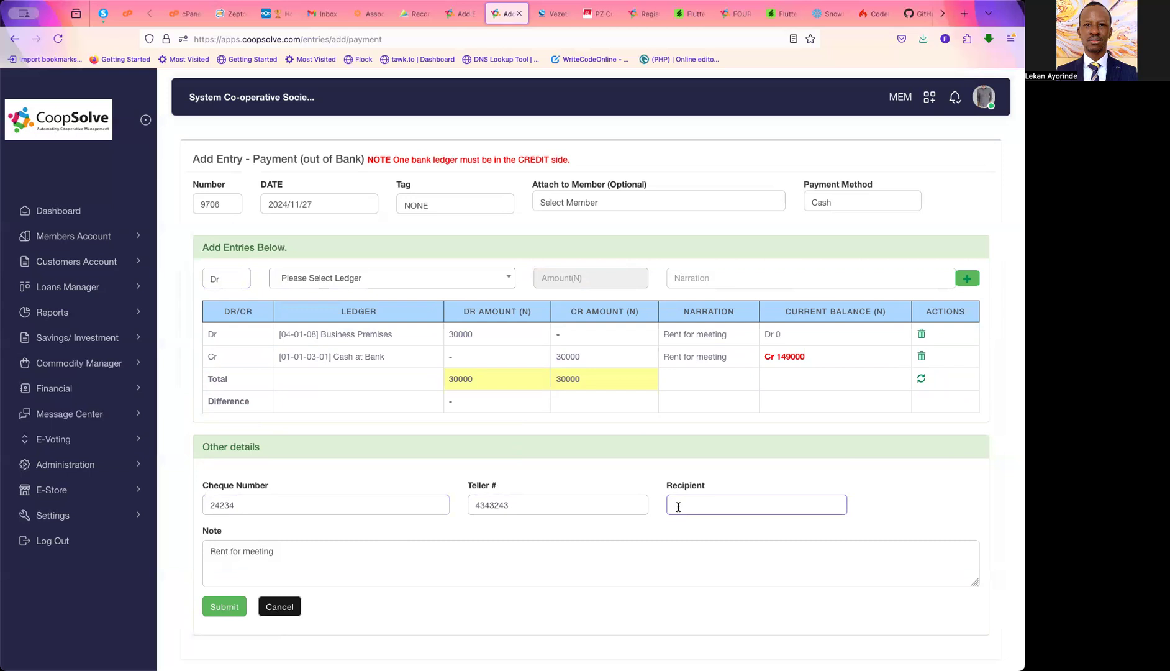
type("Oliver")
left_click(309, 567)
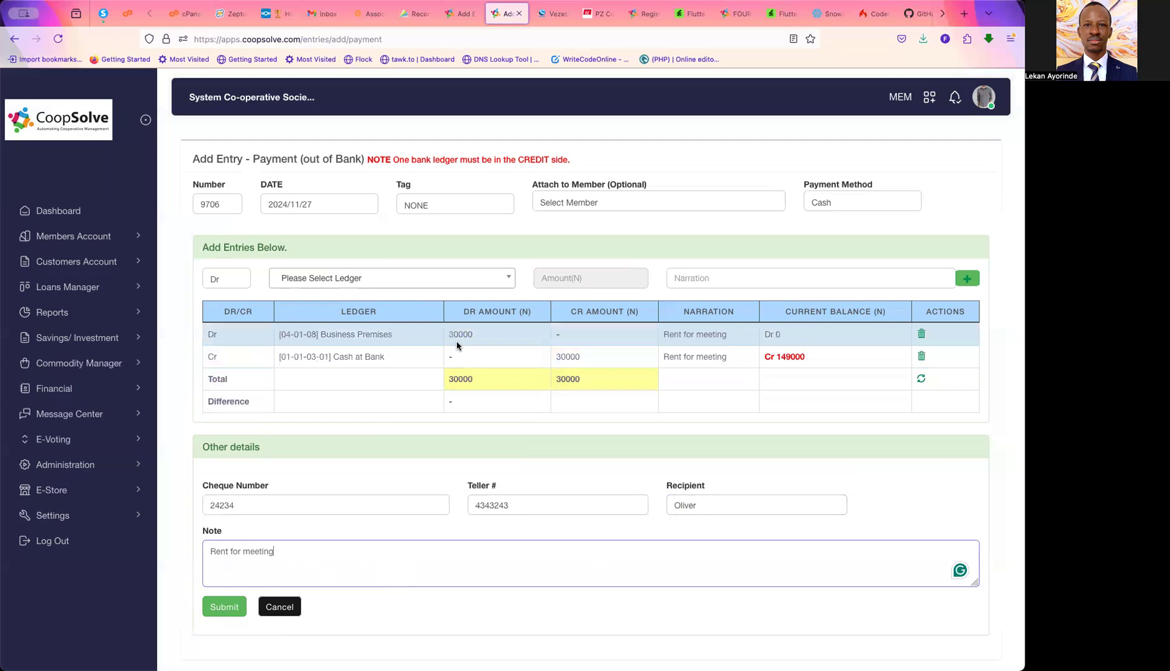
left_click(221, 611)
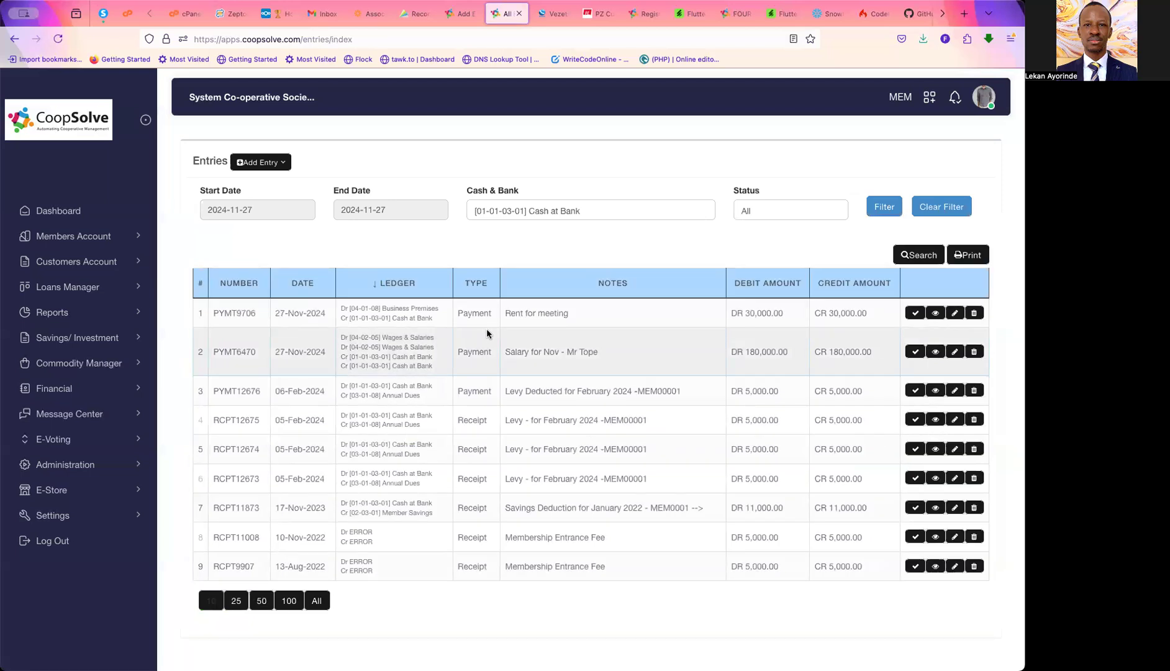
Open another blank Payment entry form from the financial Entries and view its debit ledger choices
left_click(89, 391)
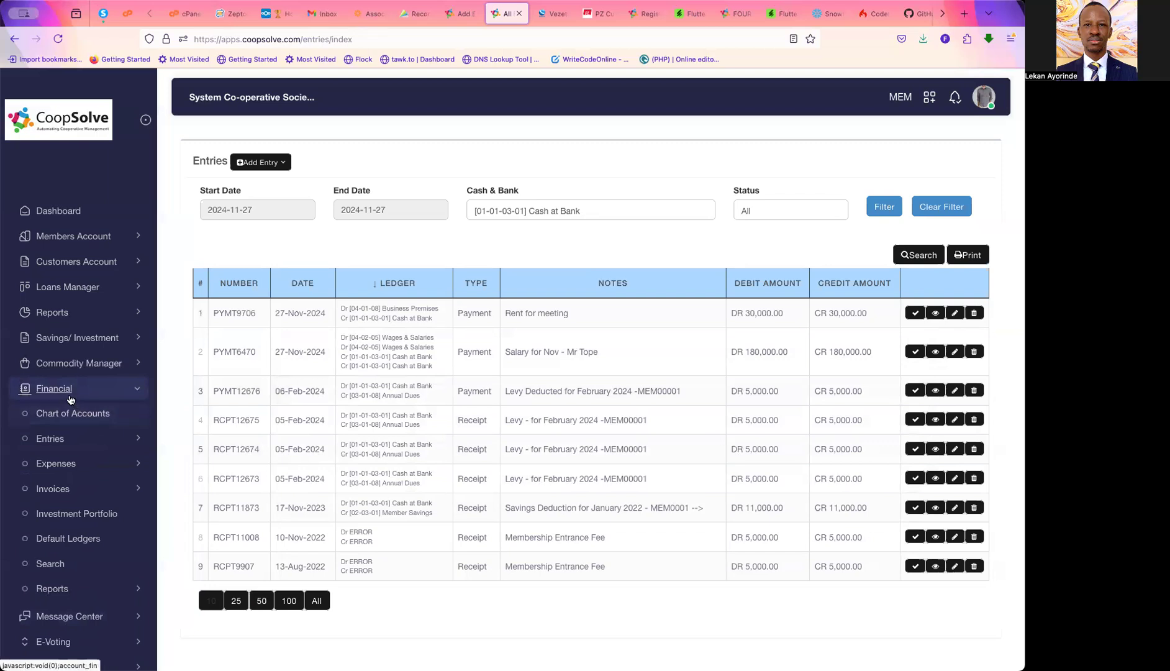
left_click(54, 441)
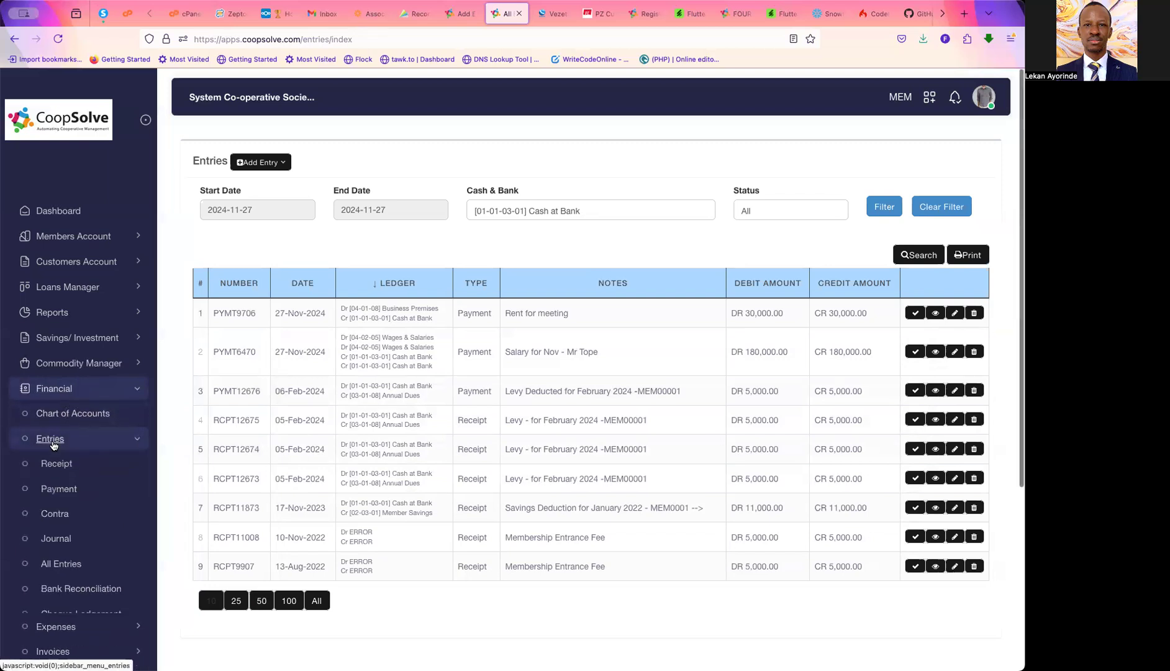
left_click(56, 489)
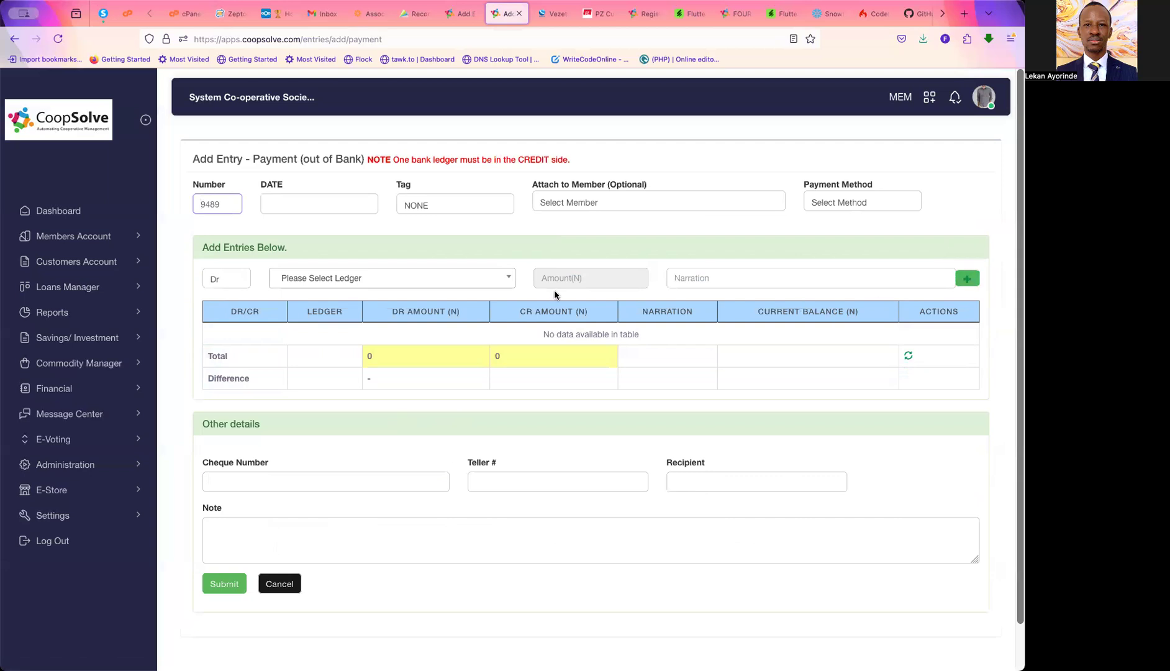
left_click(481, 279)
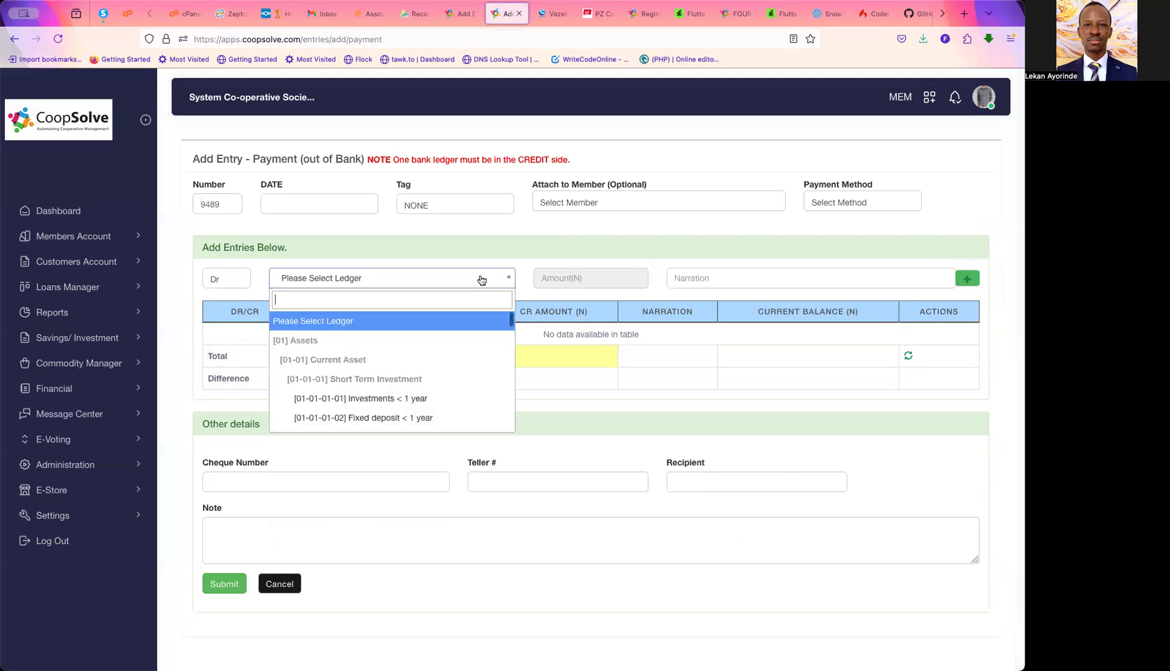
left_click(587, 256)
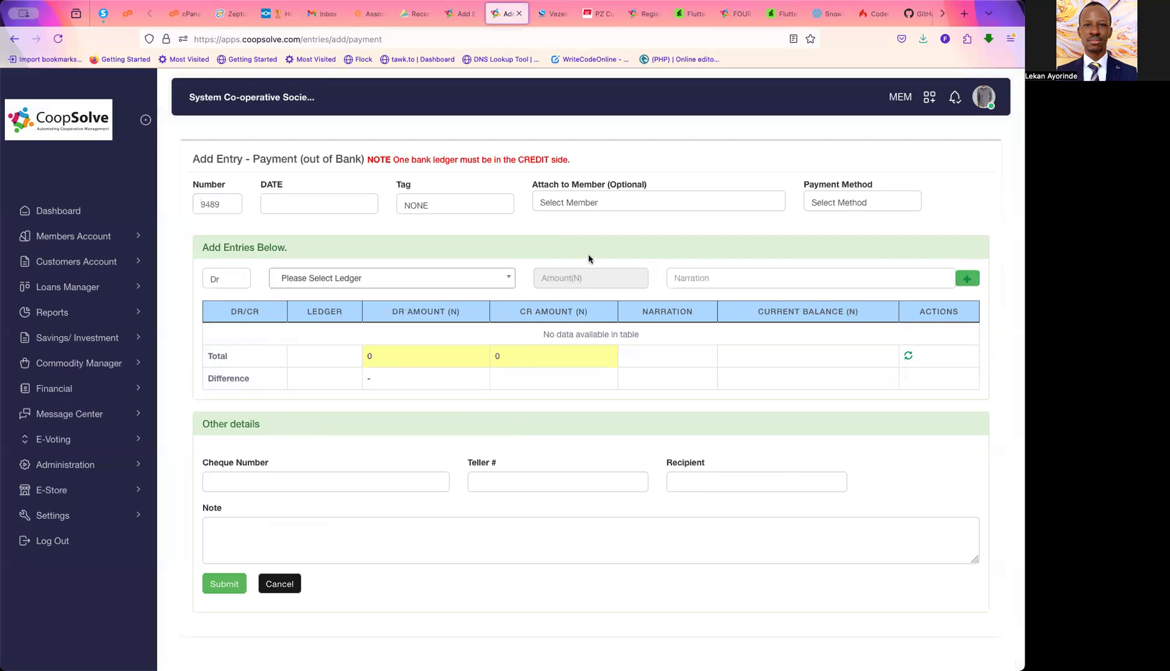
left_click(373, 277)
left_click(517, 248)
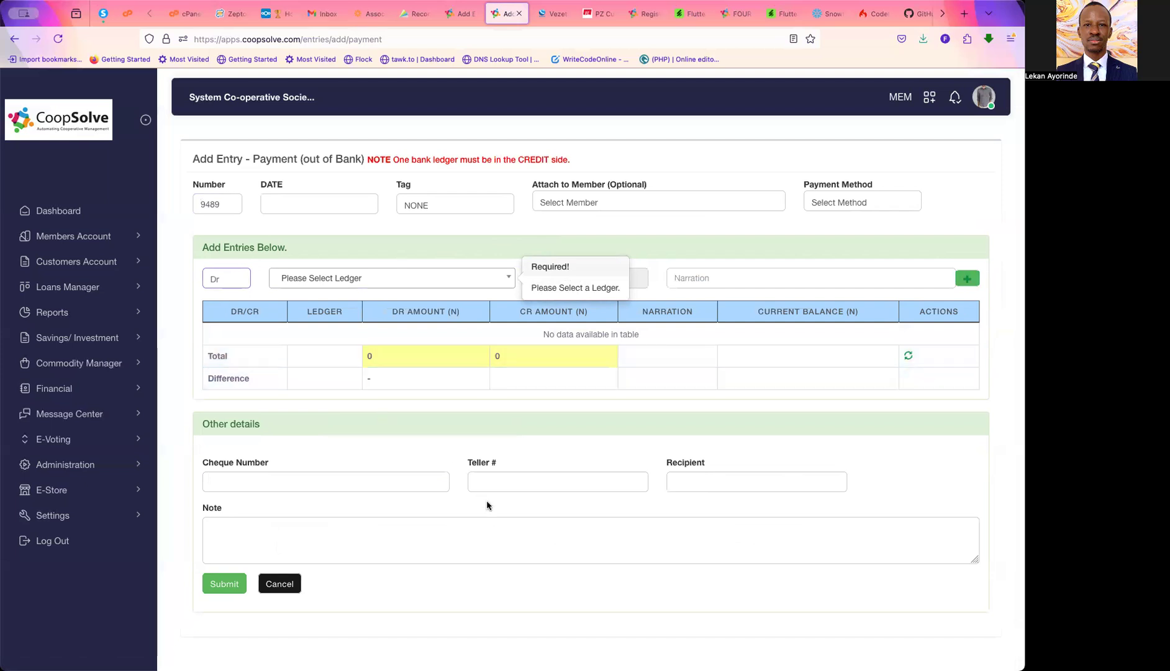
left_click(487, 227)
left_click(71, 389)
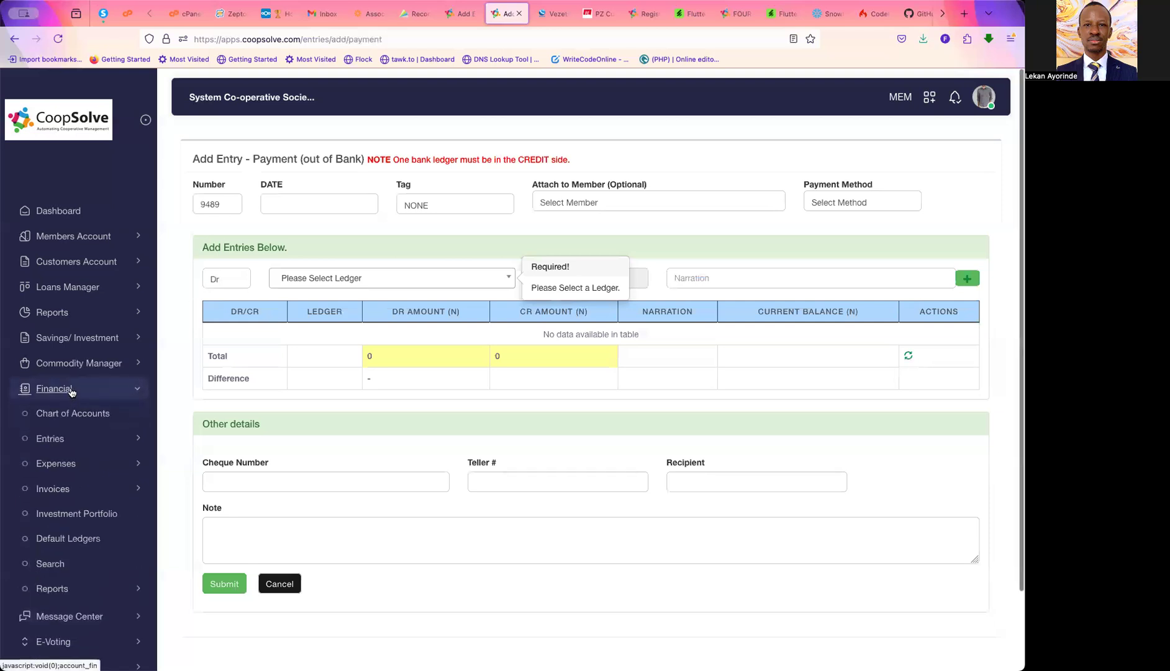
left_click(82, 439)
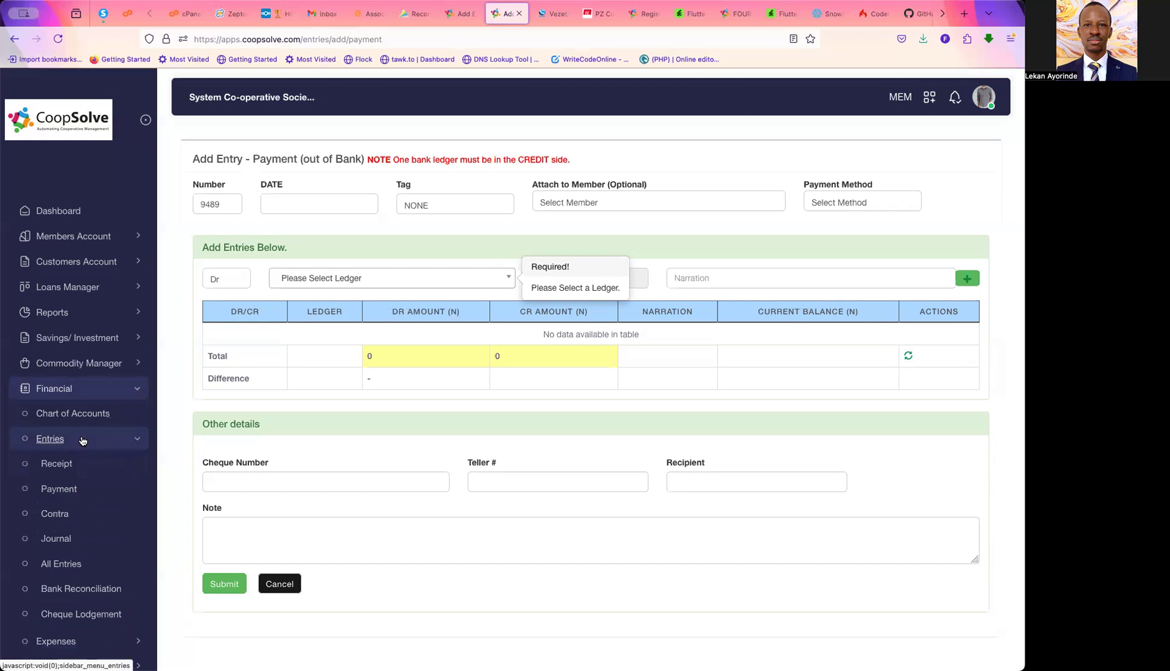
left_click(82, 440)
left_click(113, 391)
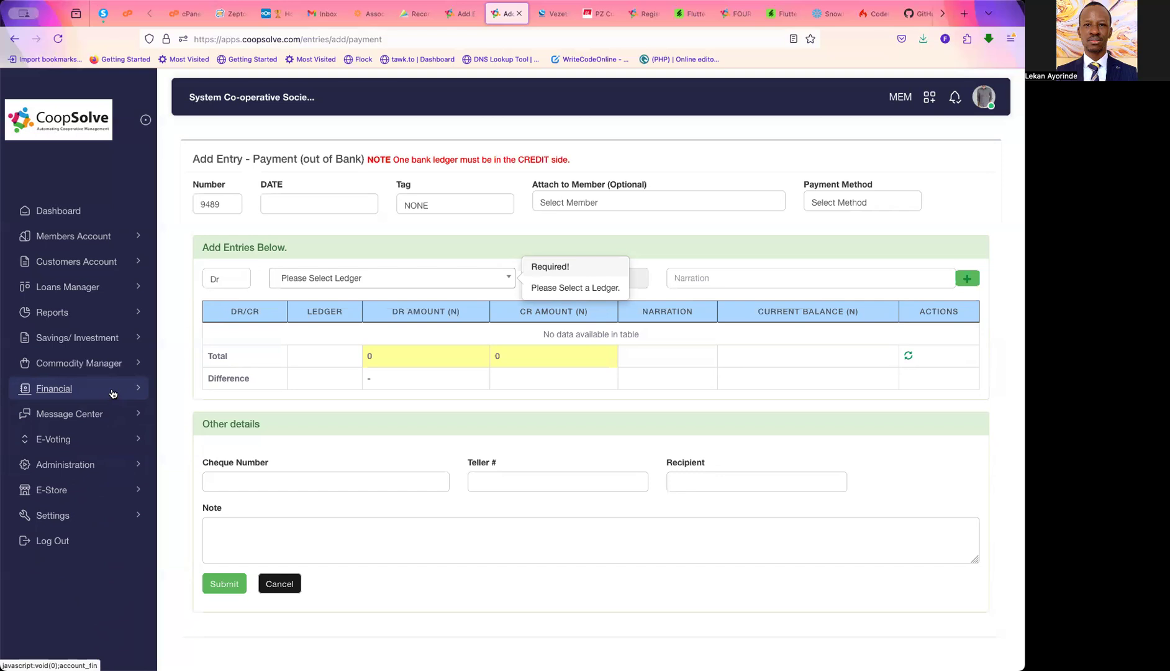
Open a new Receipt entry form from the financial Entries and choose [01-01-03-01] Cash at Bank as the debit ledger
left_click(112, 393)
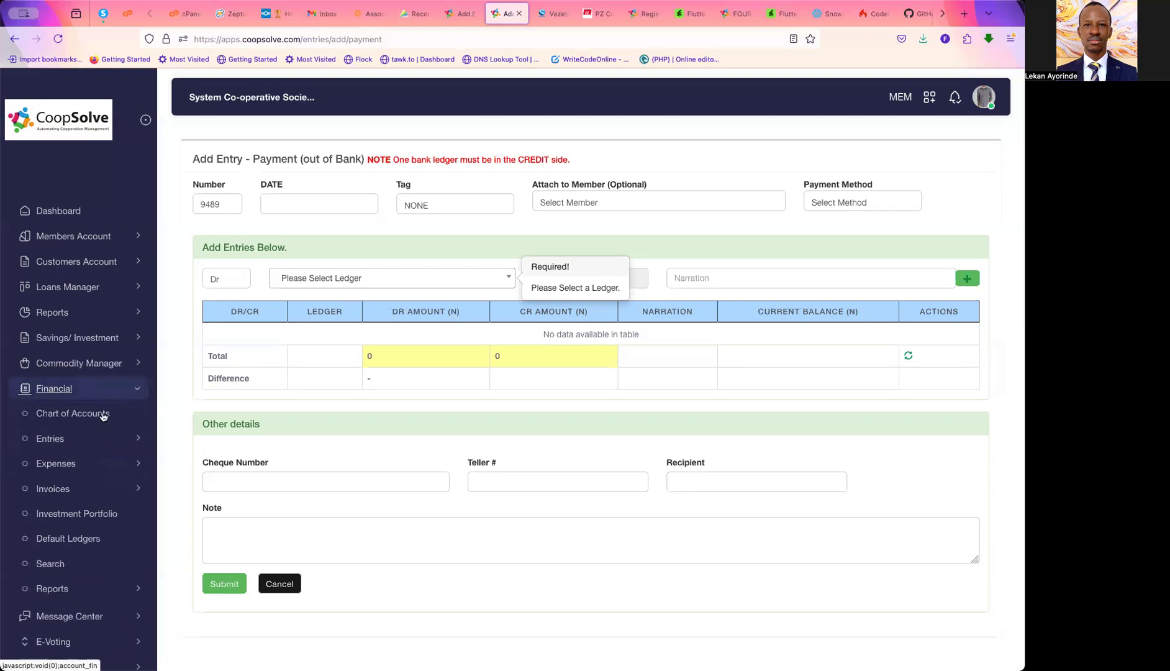
left_click(95, 445)
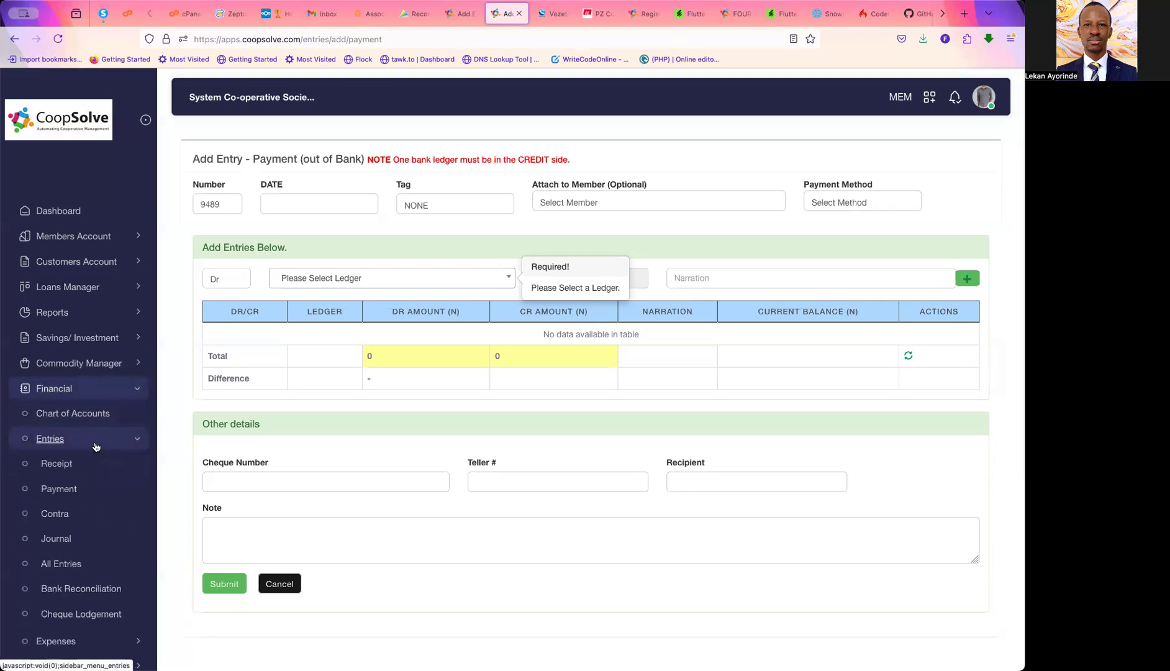
left_click(54, 467)
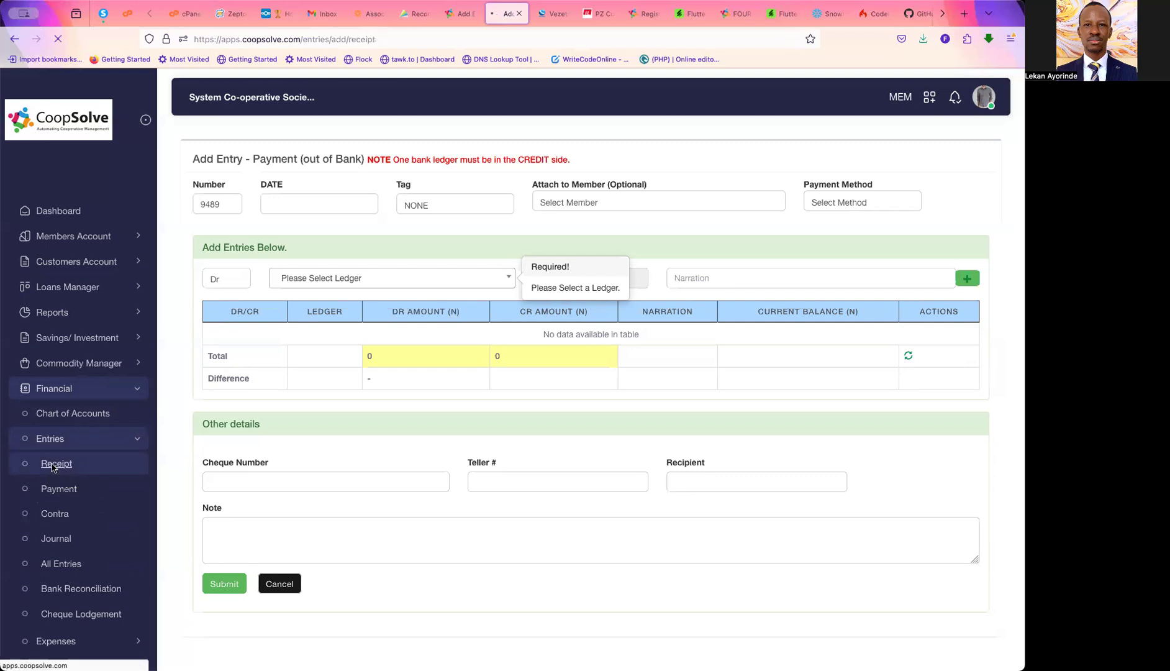
left_click(365, 278)
scroll(387, 371, "down", 5)
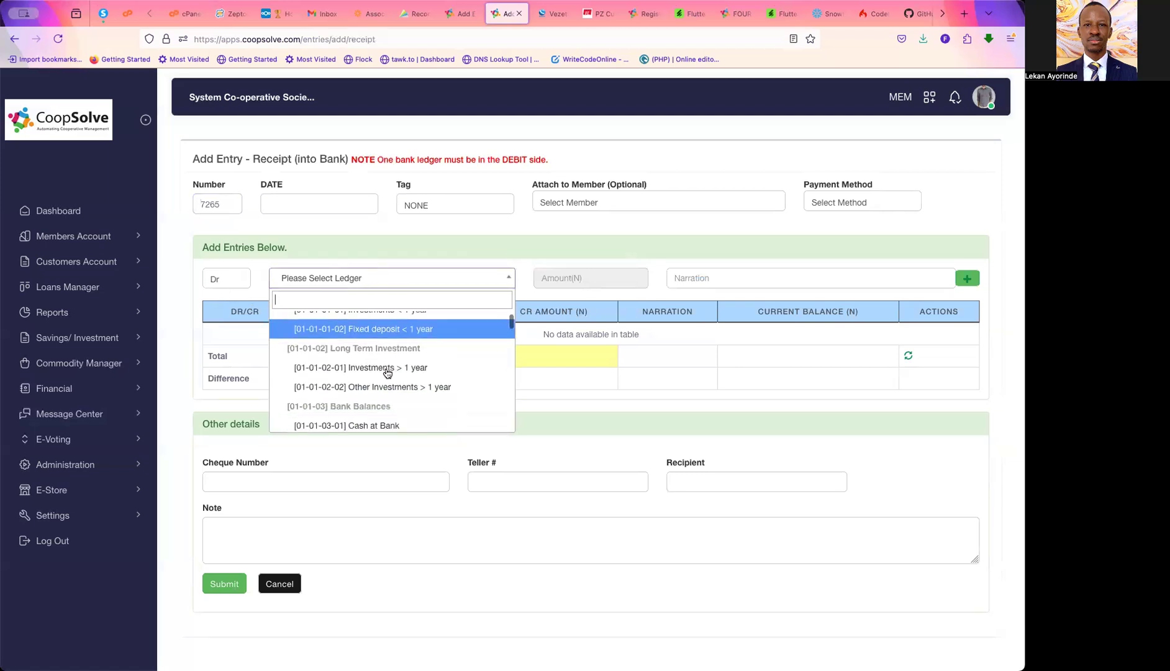
left_click(362, 379)
Add the debit line with an amount of 200000 and the narration "Intrest from Investment"
left_click(547, 281)
type("200000")
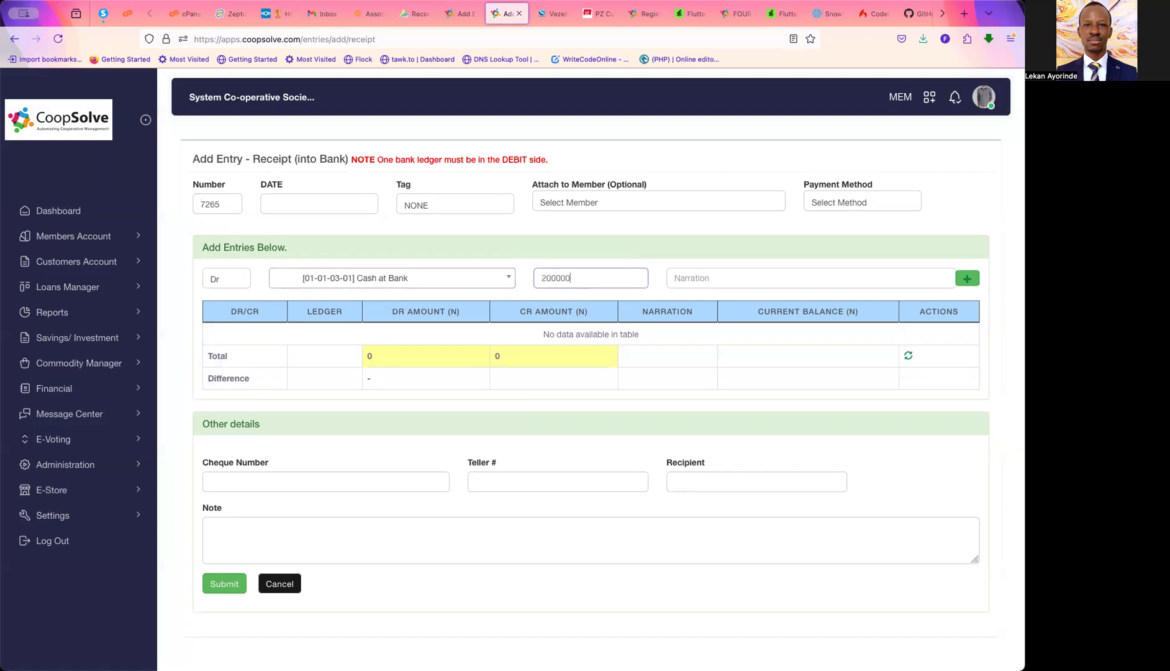
left_click(689, 275)
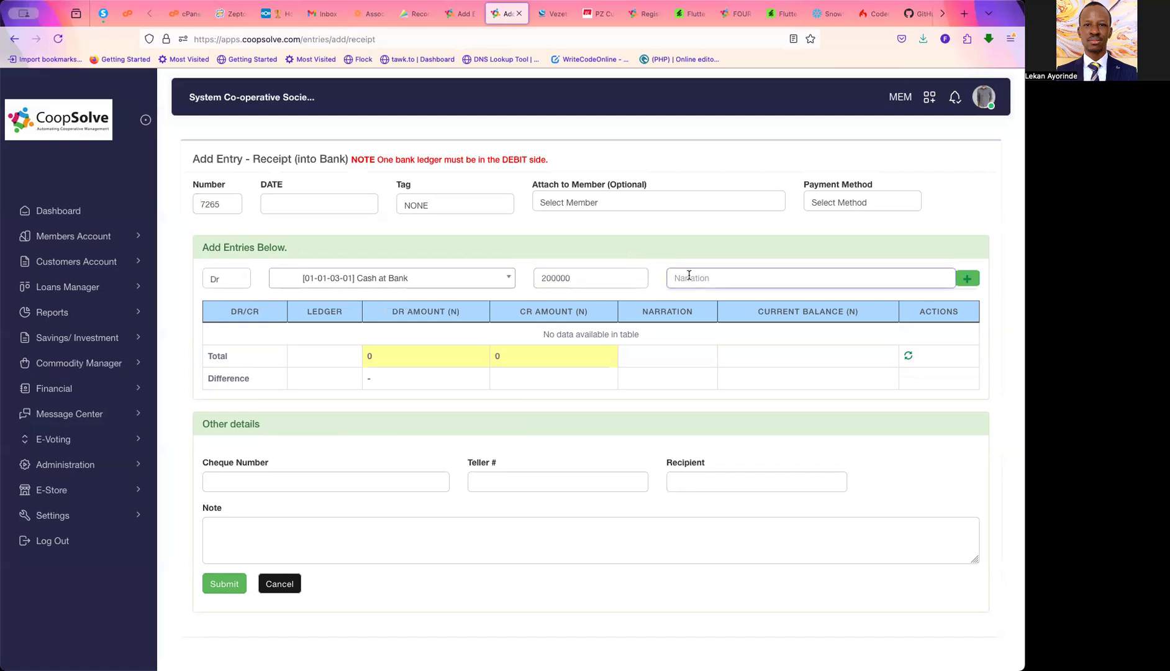
type("Intrest from Investment")
key("super+a")
left_click(820, 279)
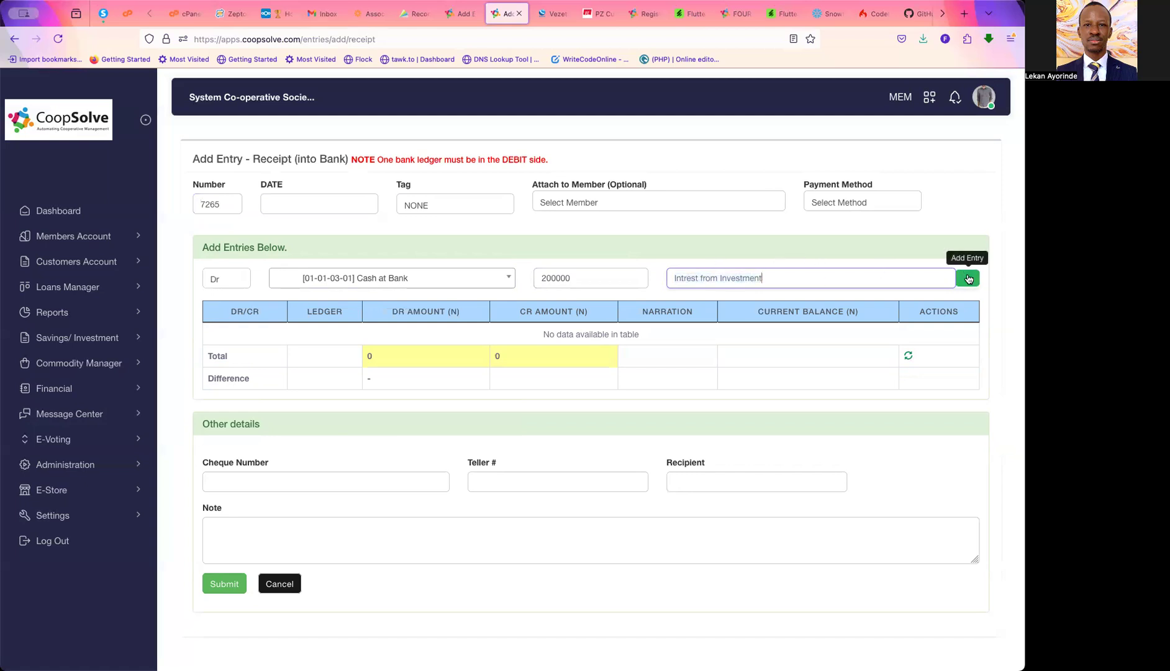
left_click(969, 279)
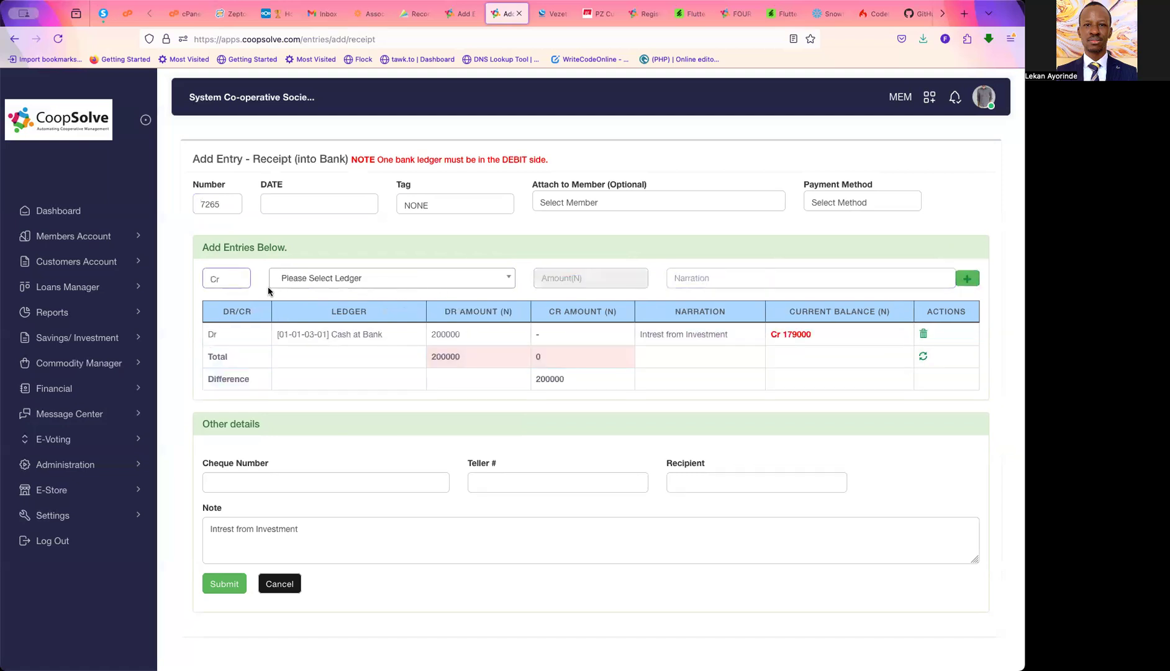
Look through the ledger choices for the credit line and choose [01-01-05-22] Interest on Loan Receivables
left_click(409, 281)
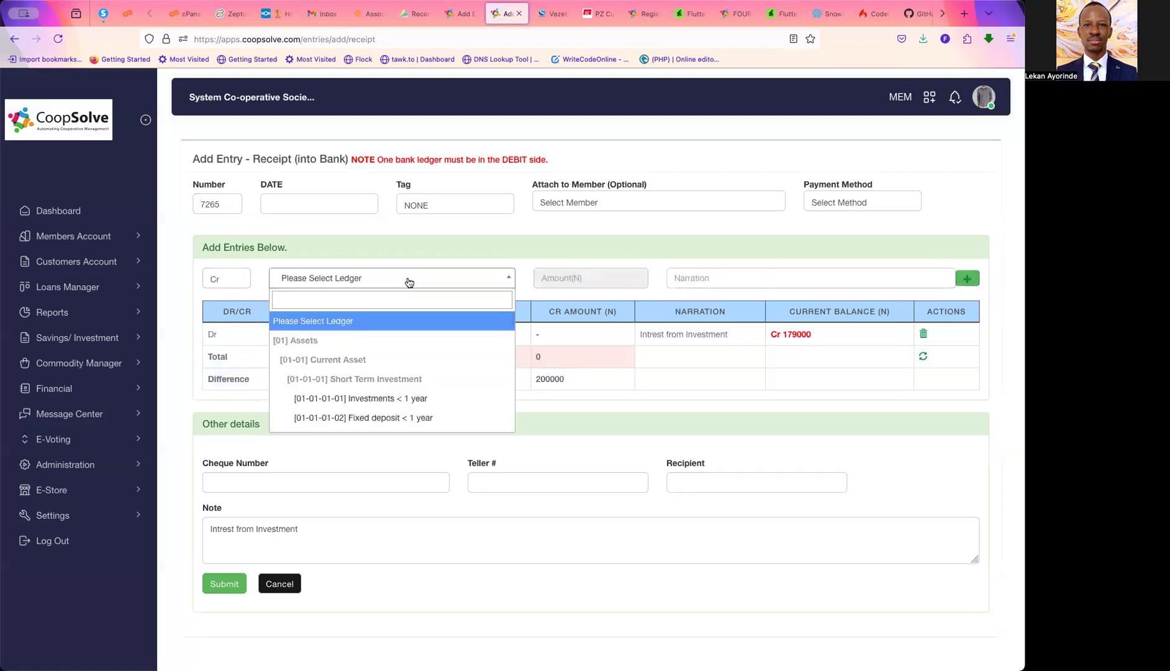
scroll(401, 389, "down", 5)
scroll(402, 393, "down", 4)
scroll(402, 393, "up", 8)
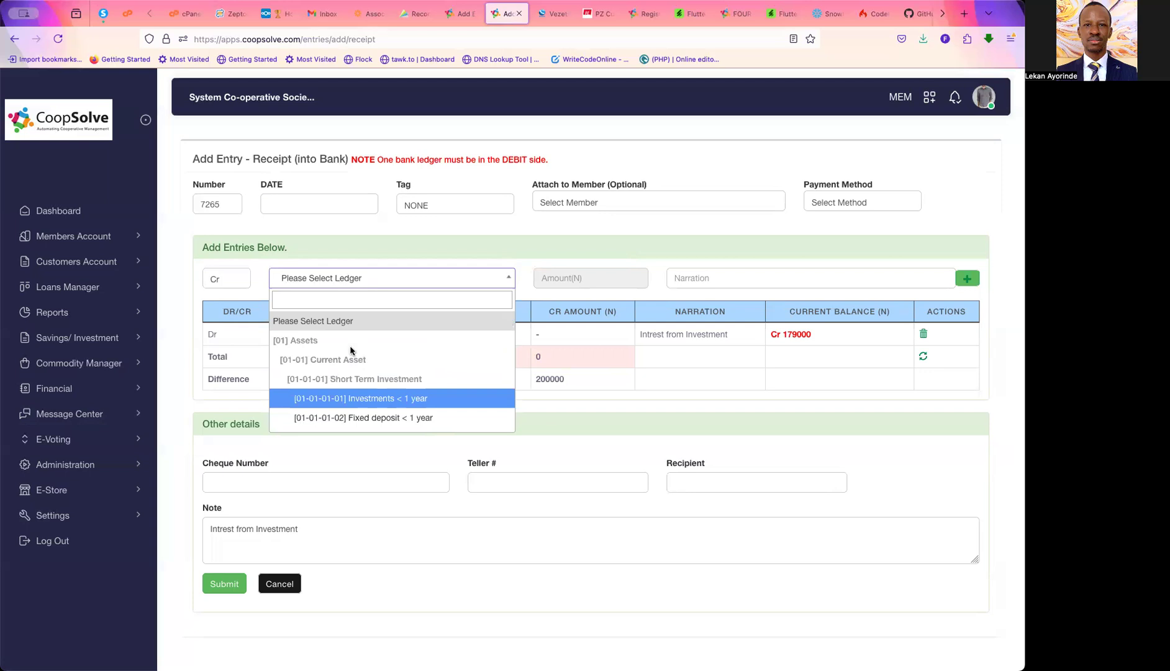
scroll(376, 384, "down", 8)
scroll(377, 384, "down", 2)
scroll(398, 363, "down", 1)
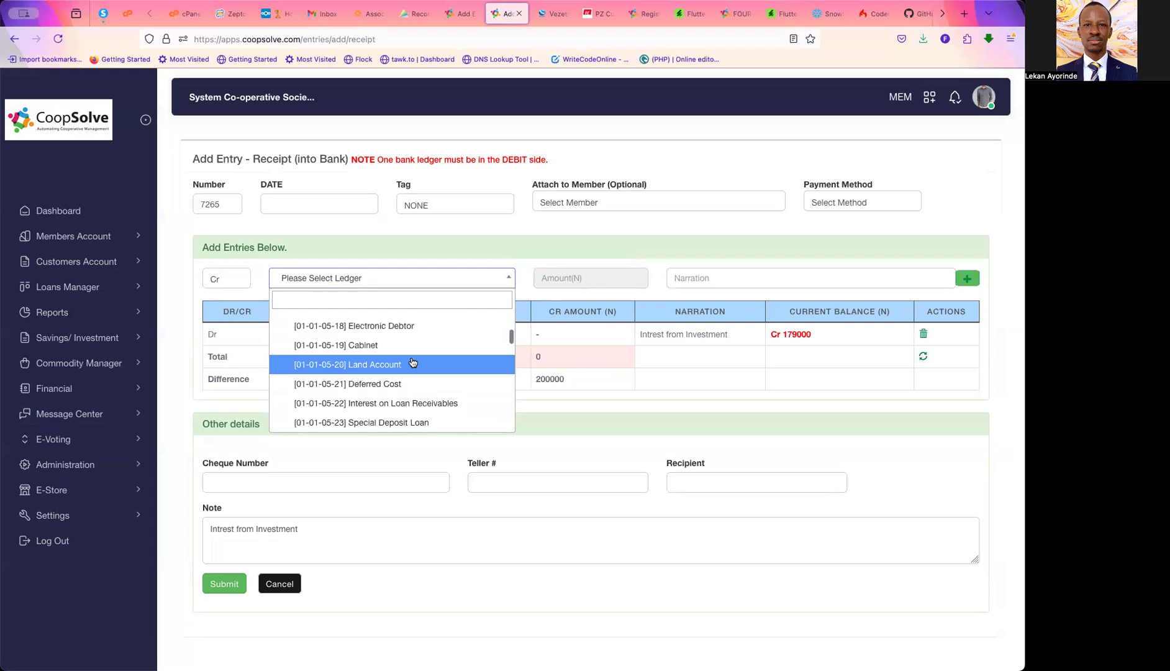
scroll(413, 362, "down", 2)
scroll(412, 362, "down", 3)
scroll(413, 362, "down", 3)
scroll(412, 362, "down", 4)
scroll(413, 362, "down", 1)
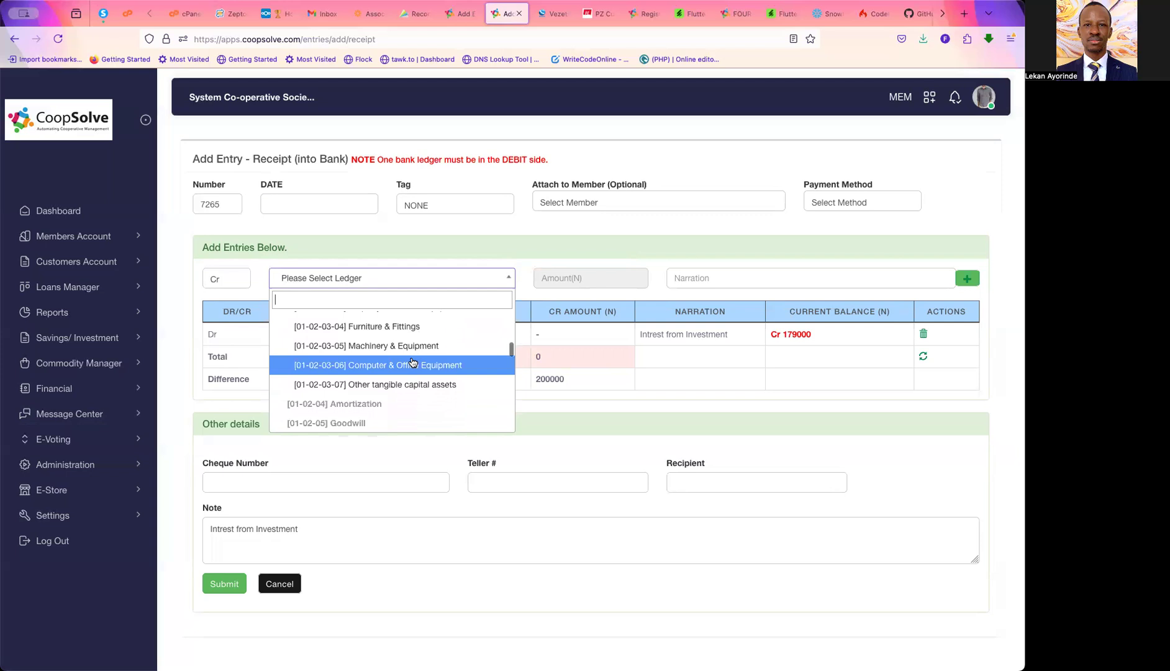
scroll(412, 362, "down", 5)
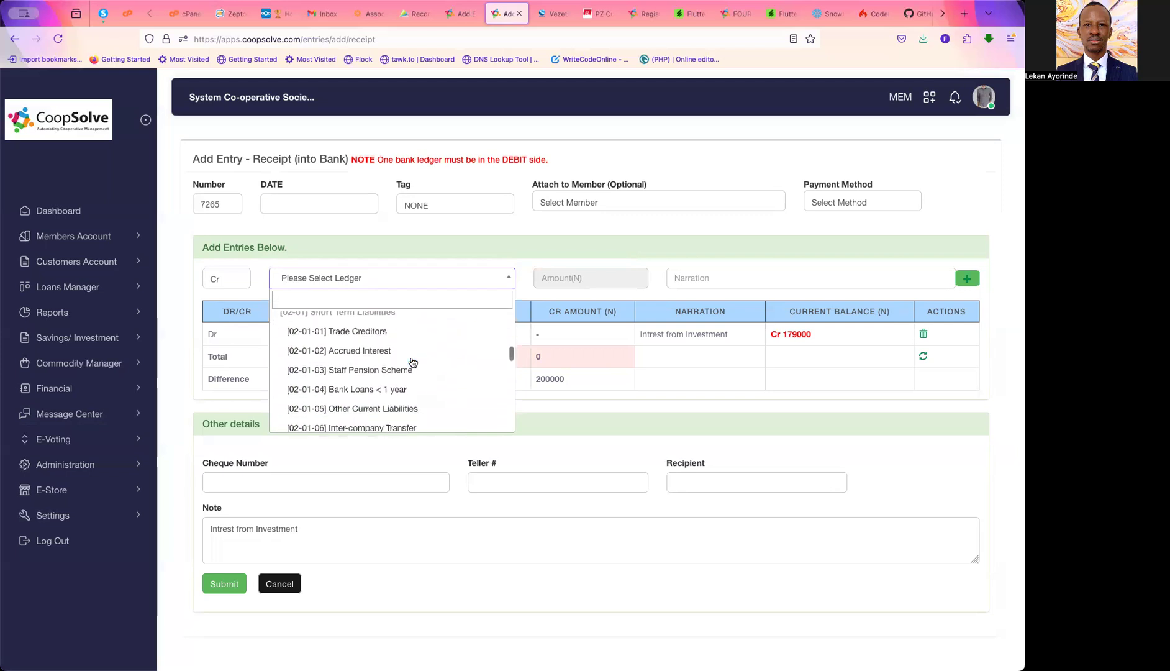
scroll(412, 362, "up", 4)
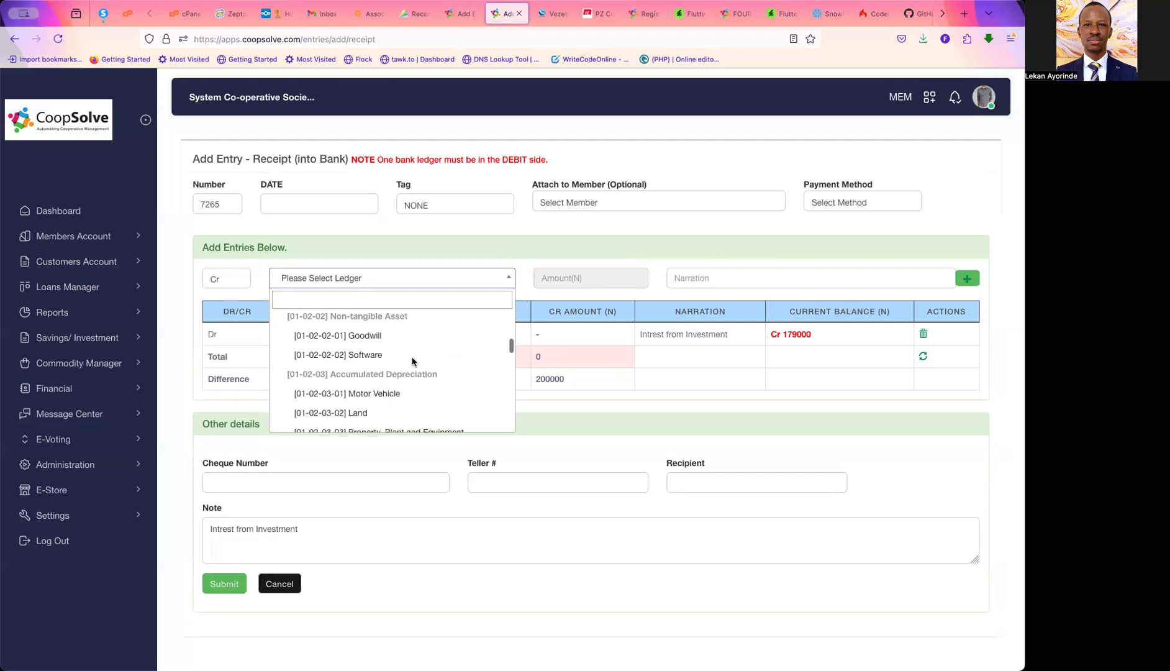
scroll(392, 373, "up", 3)
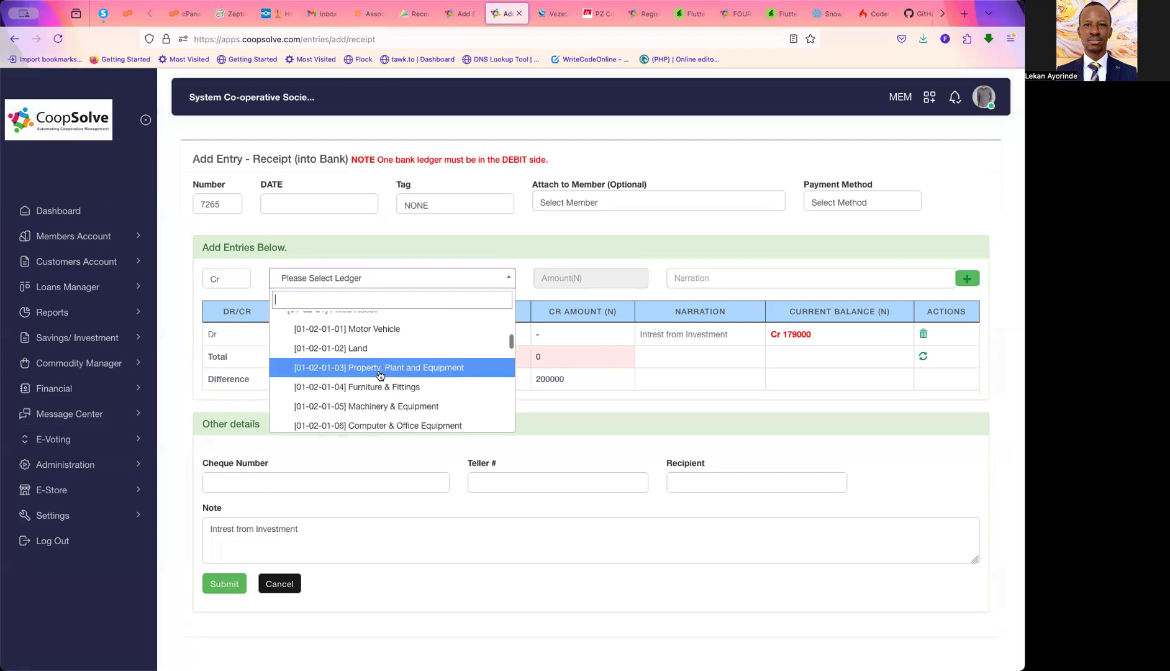
scroll(380, 375, "up", 4)
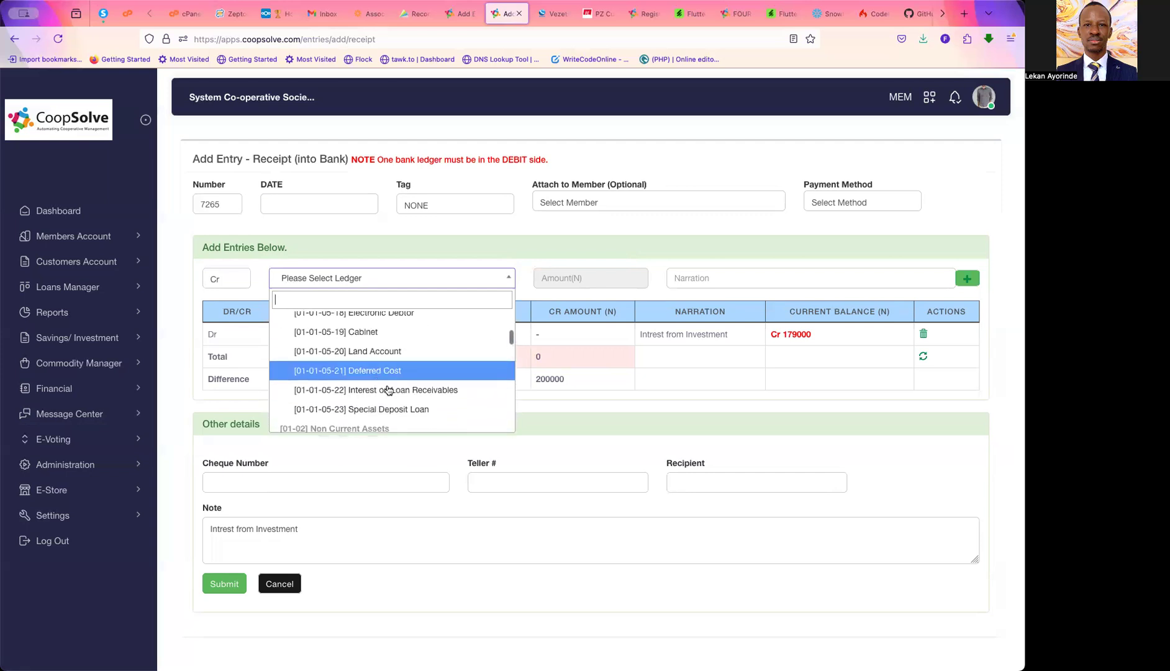
left_click(389, 390)
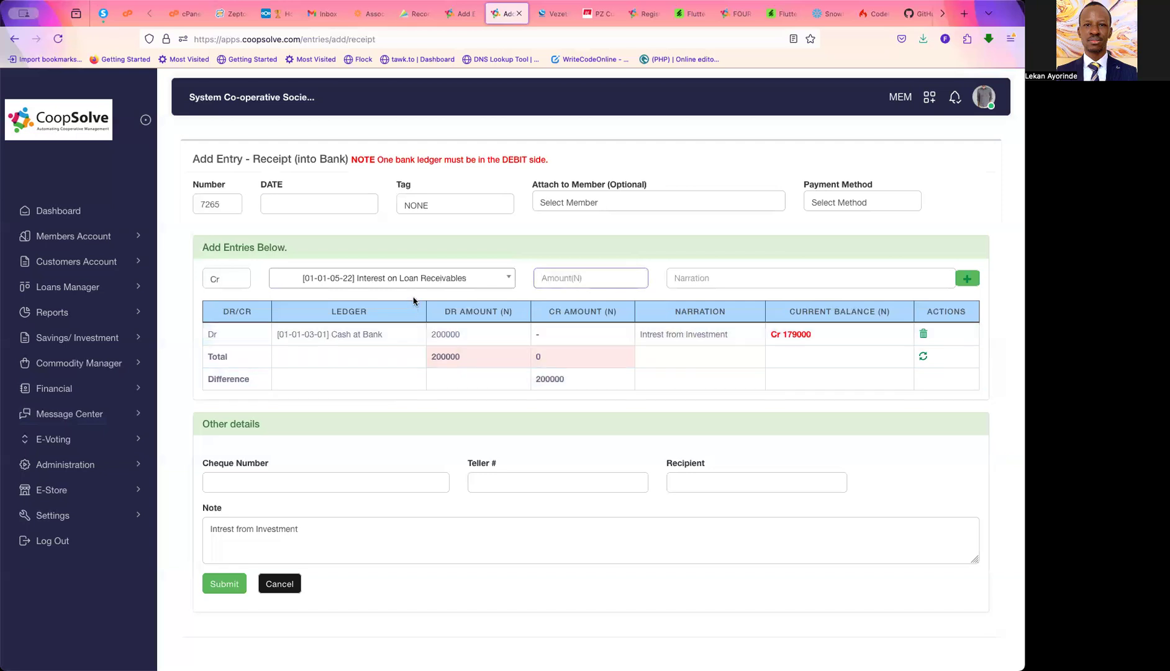
Add the credit line with an amount of 200000 and the narration "Intrest from Investment"
type("200000")
left_click(683, 274)
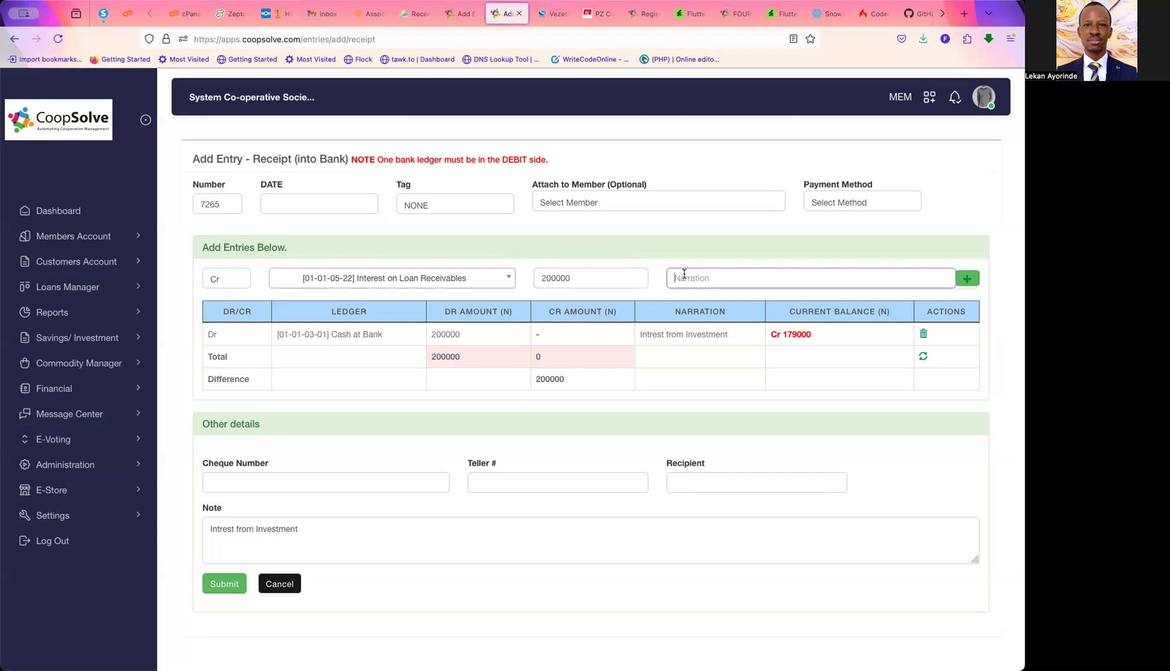
type("Intrest from Investment")
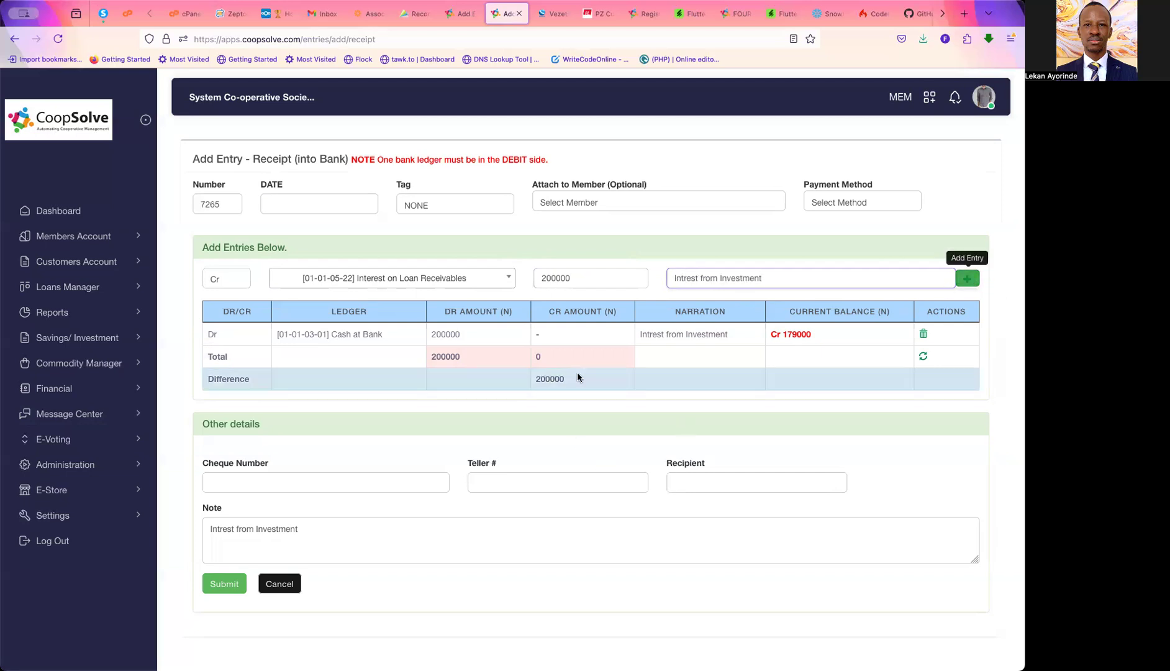
key("Return")
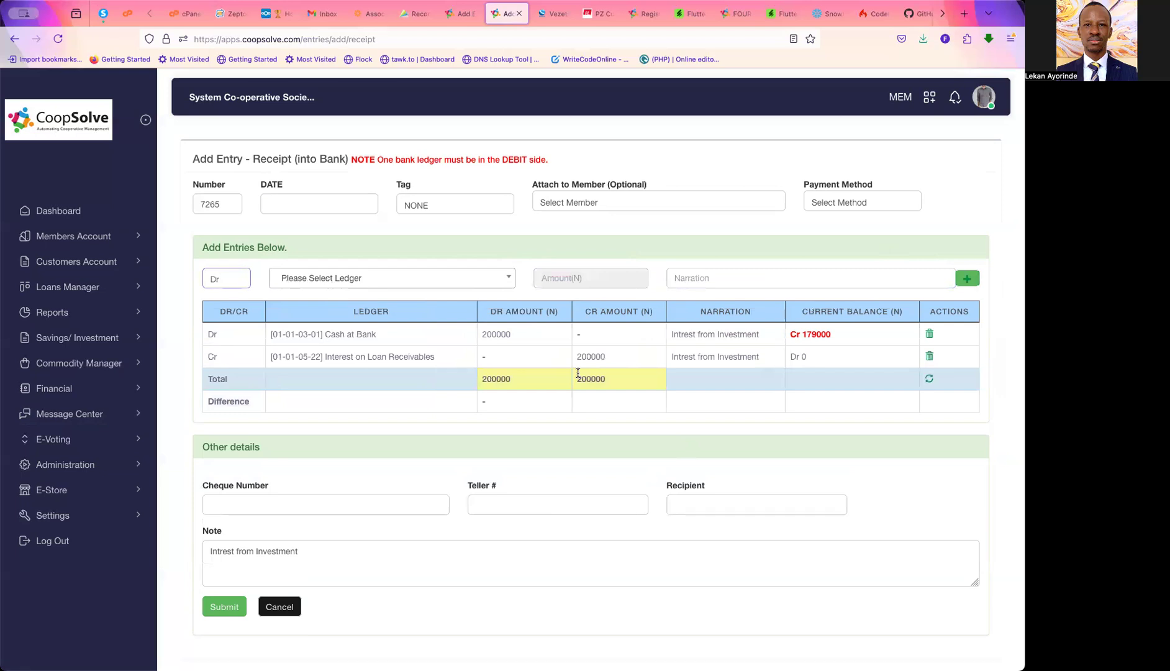
Go through the receipt's cheque number, recipient and note fields and set the entry date to 2024/11/27
left_click(374, 504)
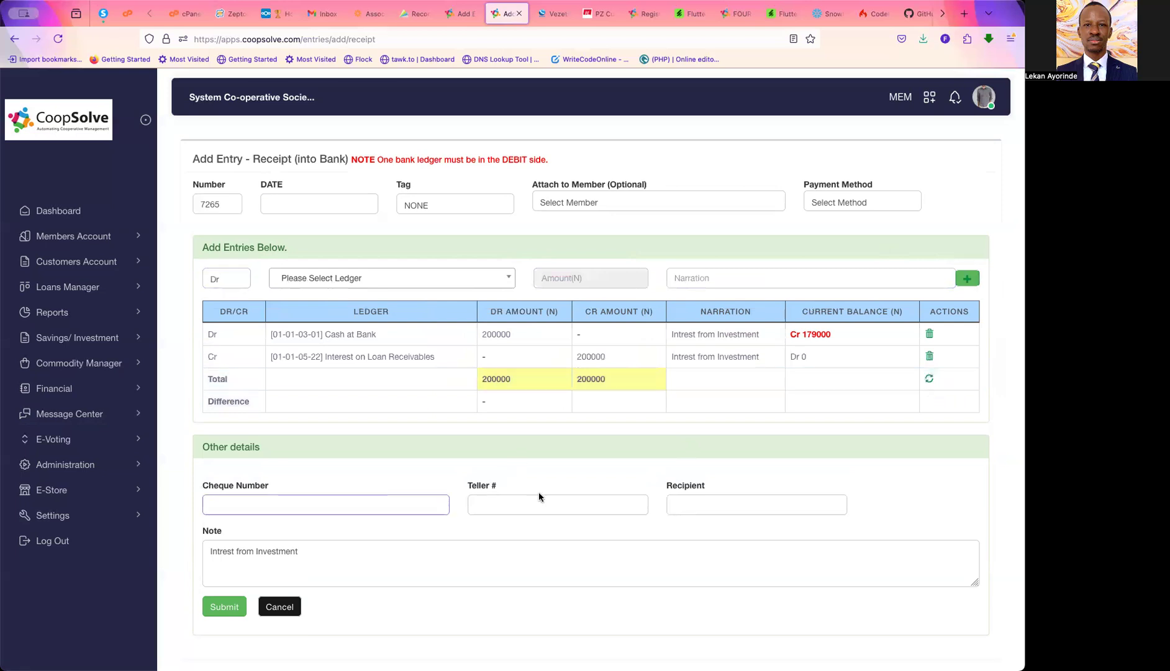
left_click(695, 500)
left_click(511, 561)
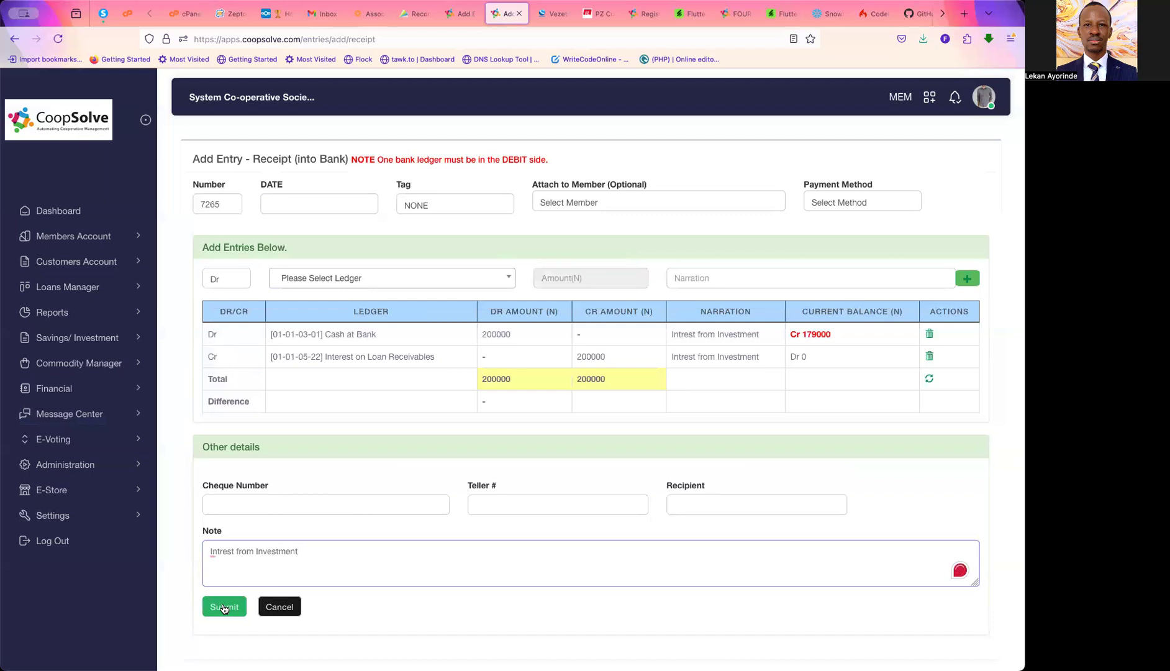
left_click(282, 202)
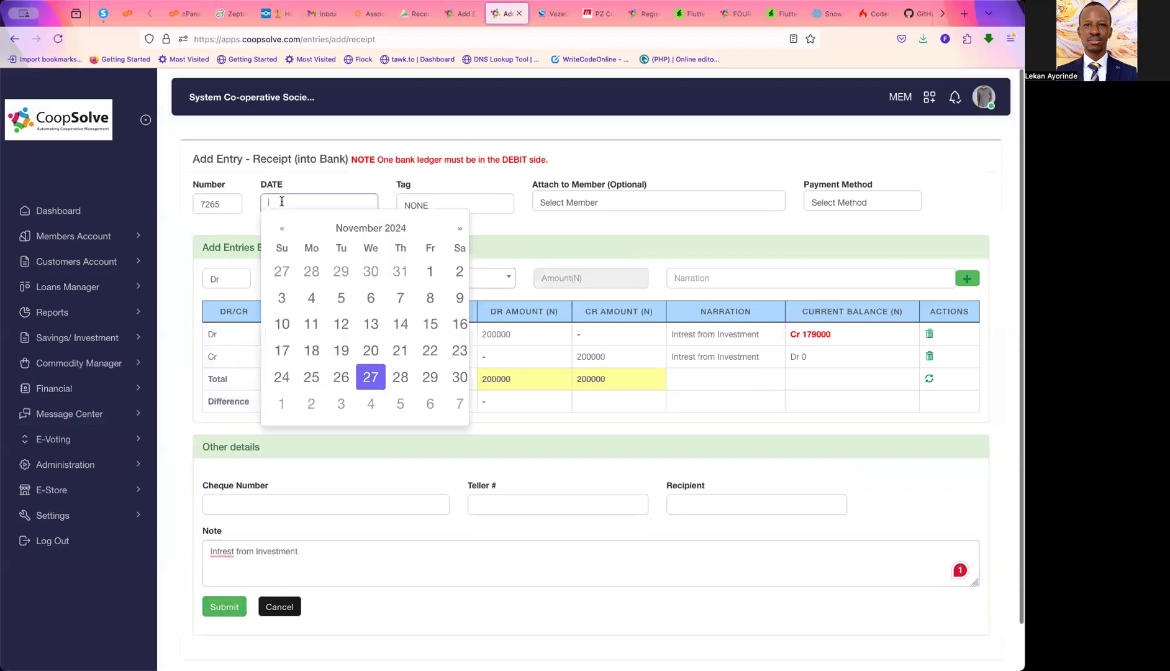
left_click(371, 379)
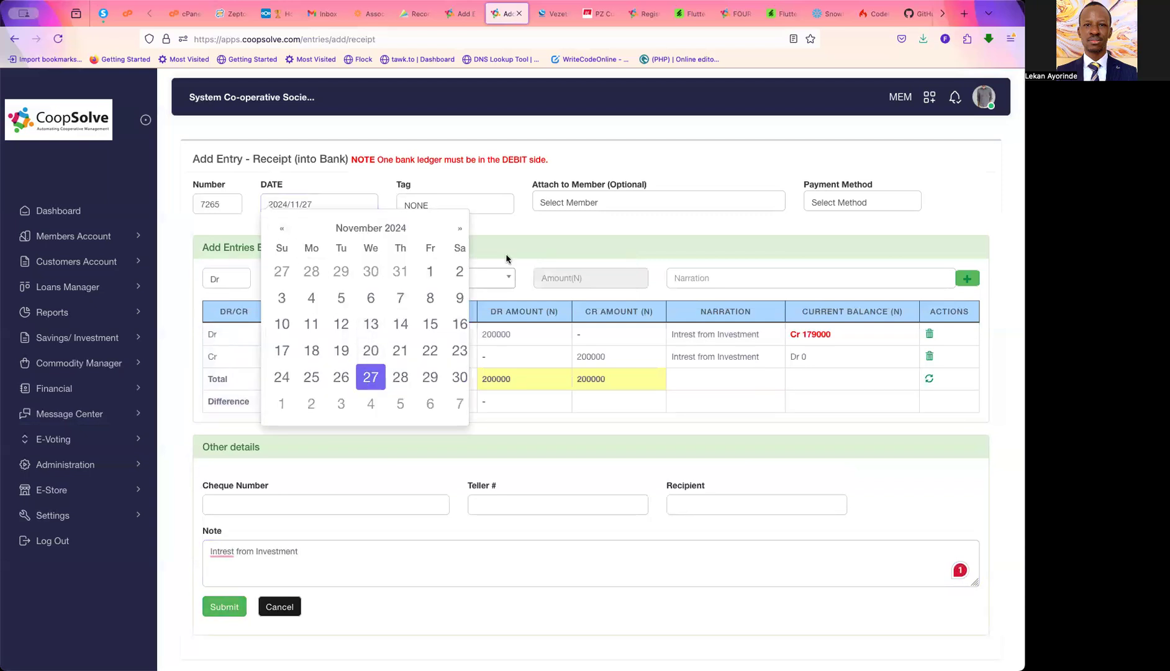
left_click(558, 227)
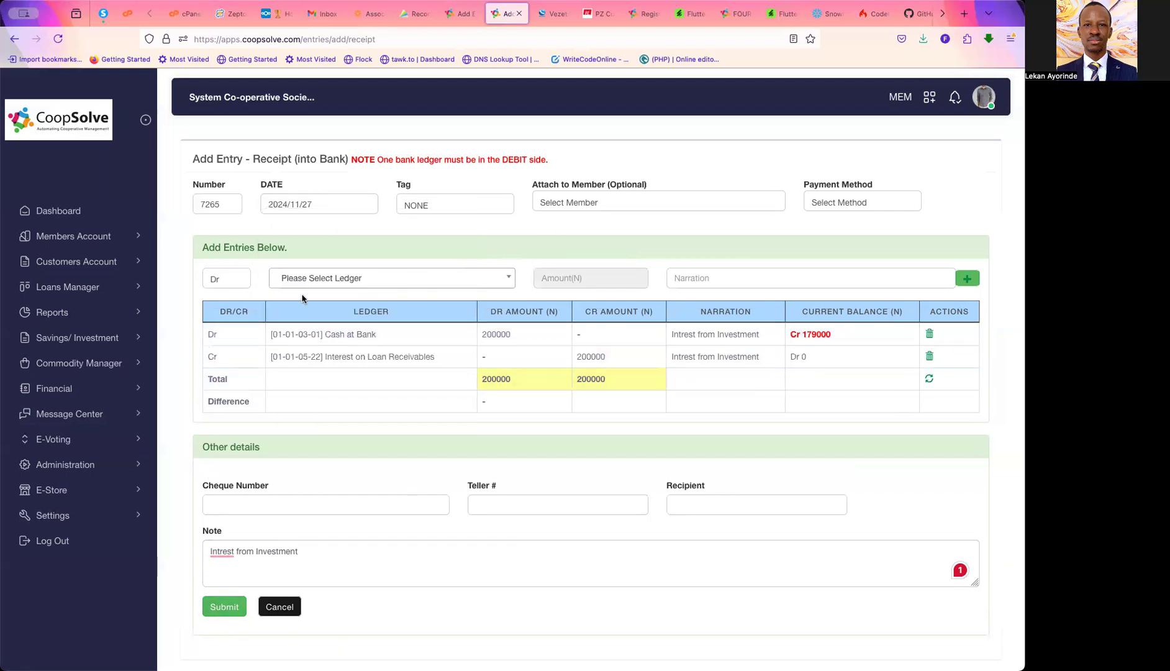
Look over the available financial reports and open the list of all financial entries
left_click(89, 399)
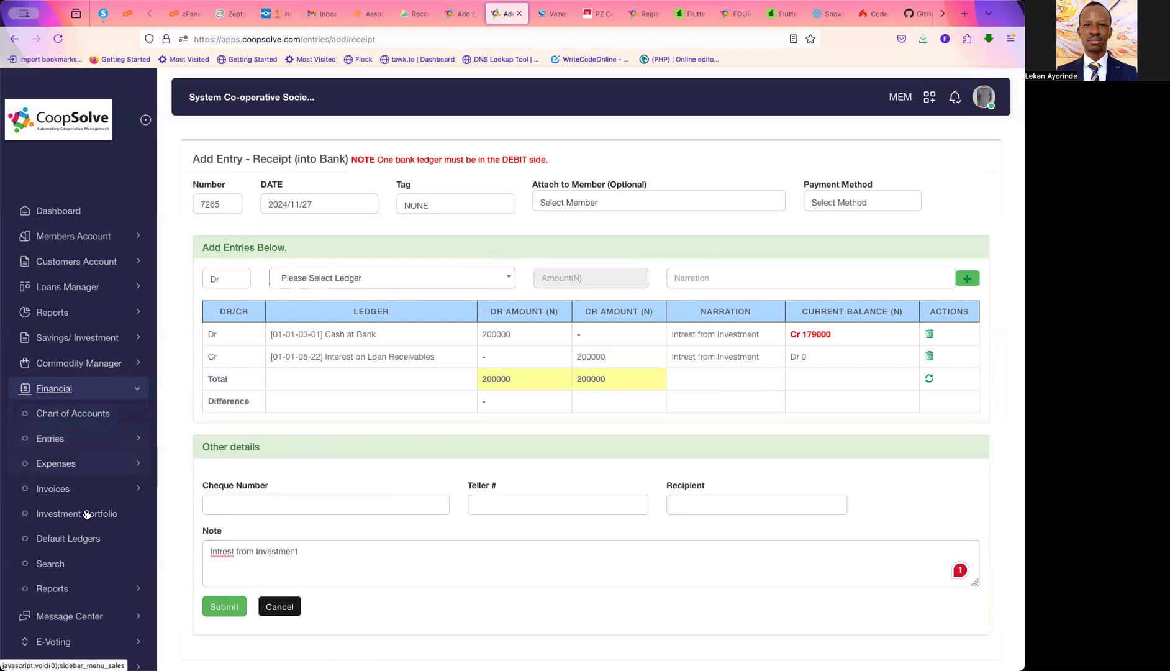
scroll(83, 575, "down", 2)
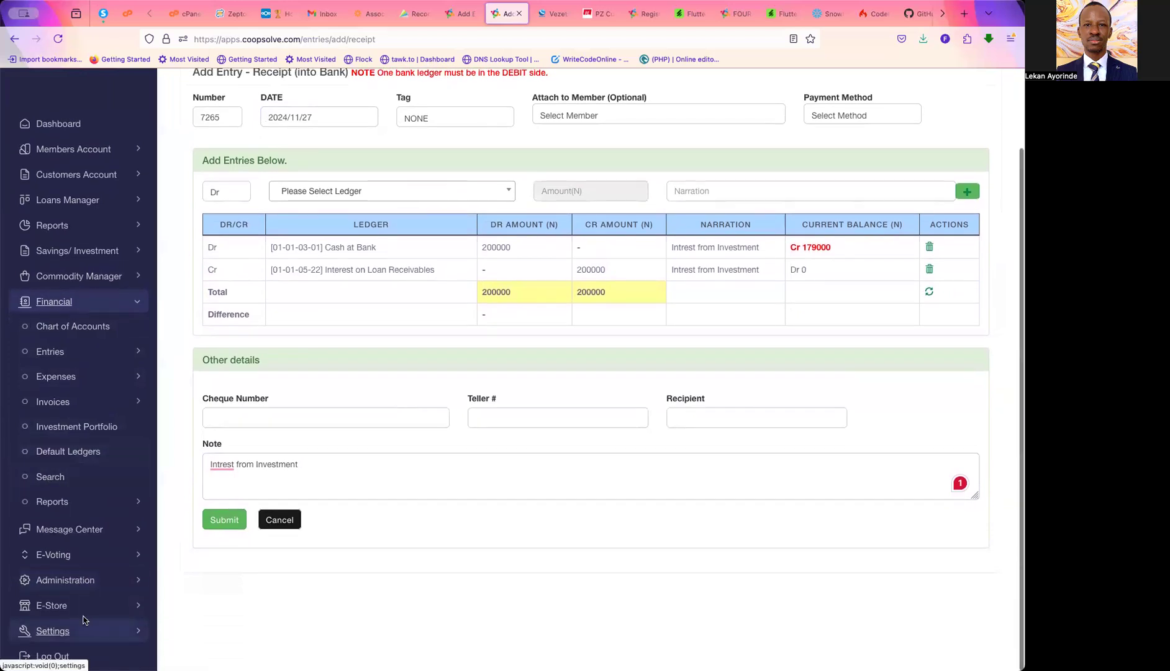
left_click(83, 503)
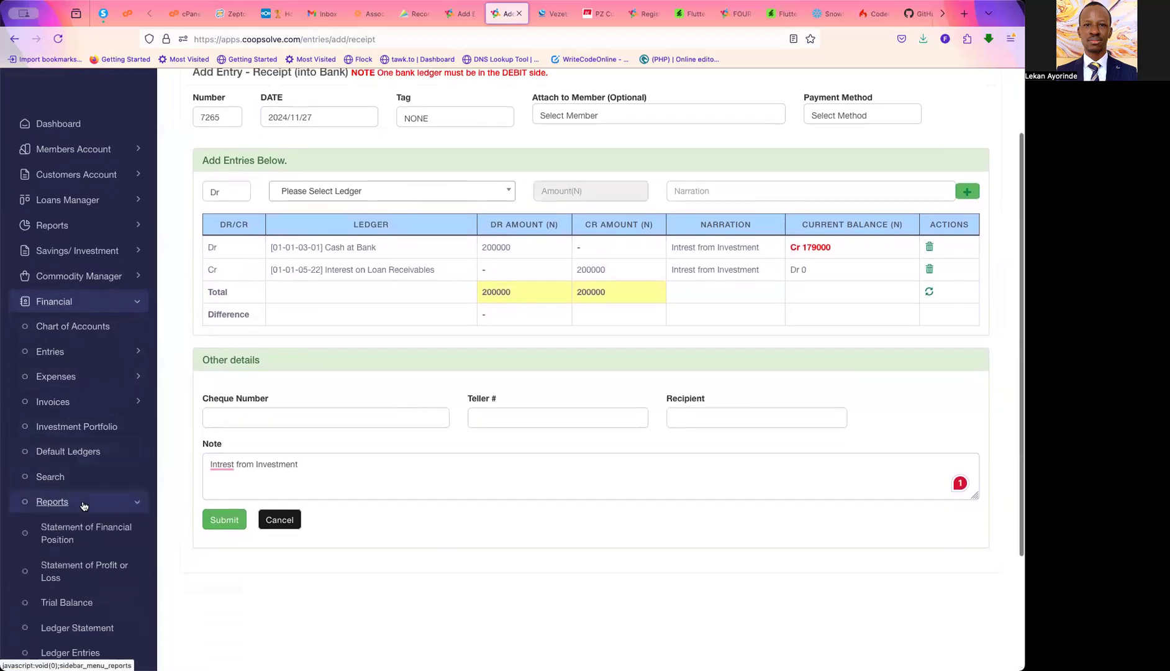
scroll(91, 578, "up", 1)
scroll(93, 584, "down", 3)
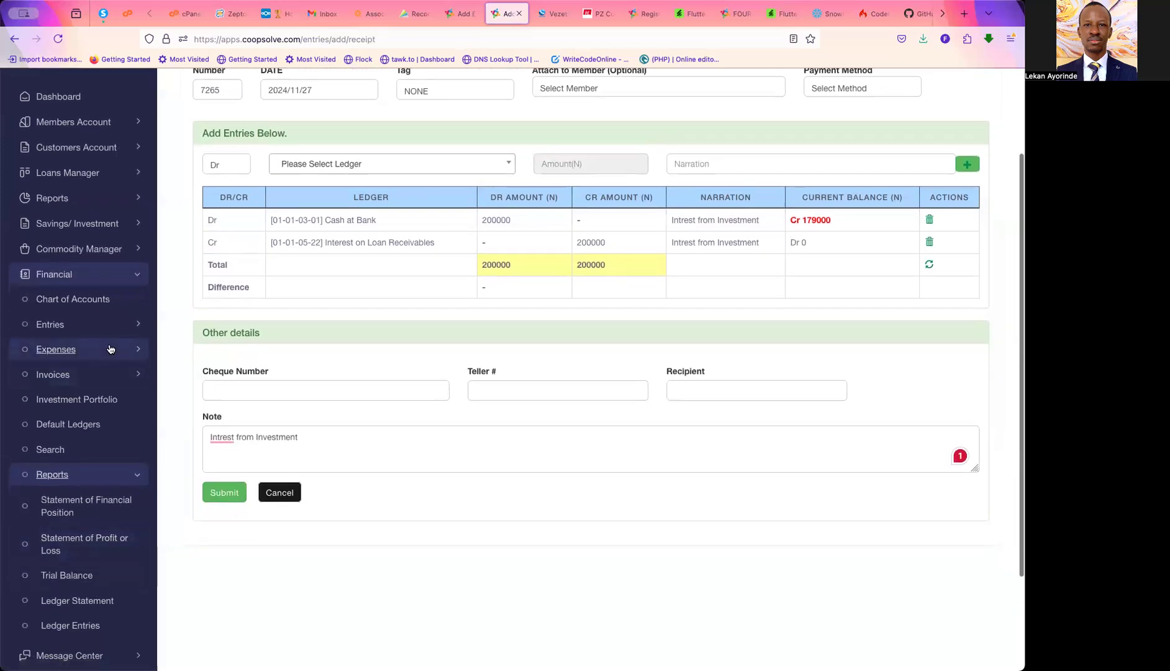
left_click(99, 325)
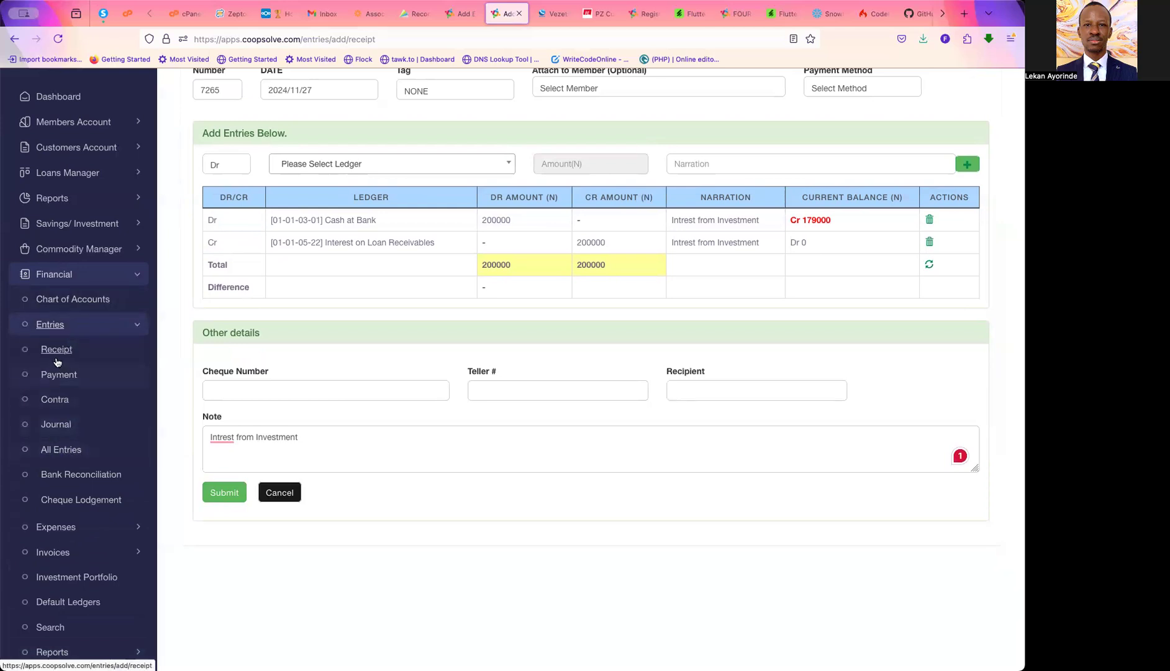
left_click(55, 452)
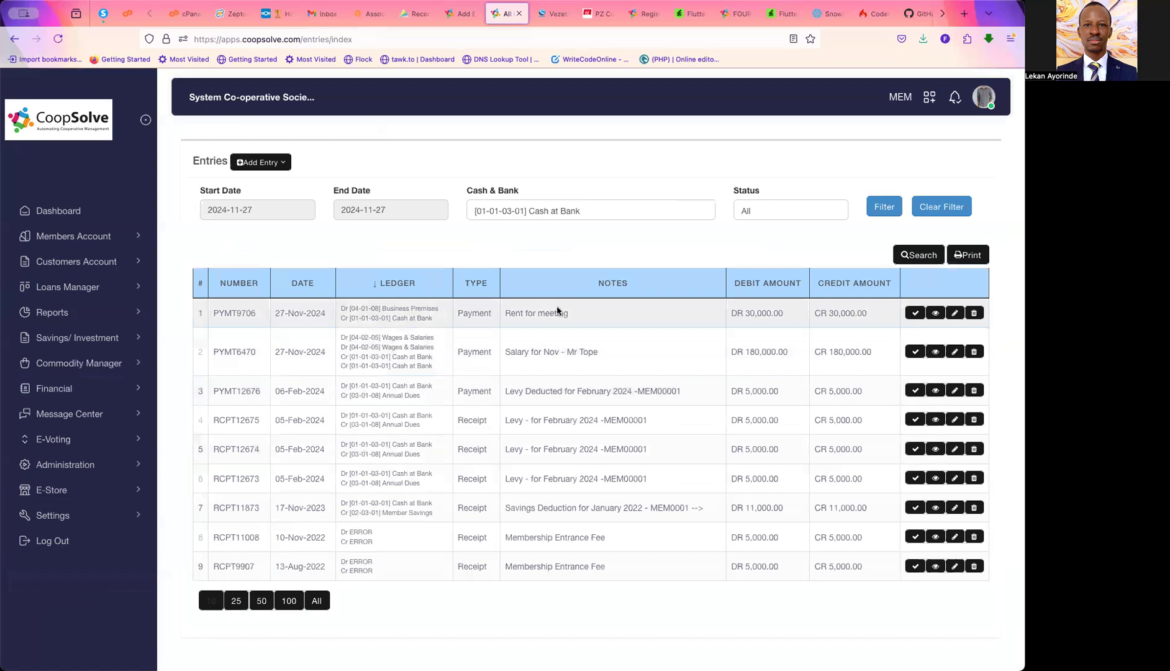
Examine the notes of the two newest payments and view the details of the "Rent for meeting" payment entry
left_click_drag(577, 312, 502, 316)
left_click_drag(615, 358, 503, 352)
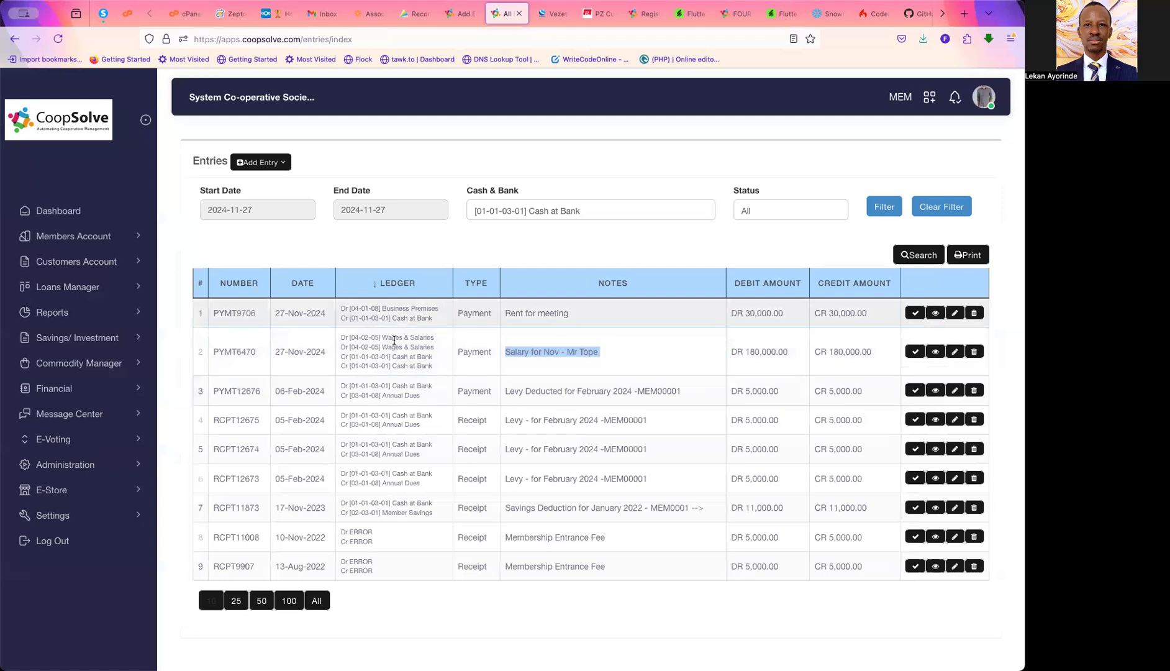
left_click(626, 350)
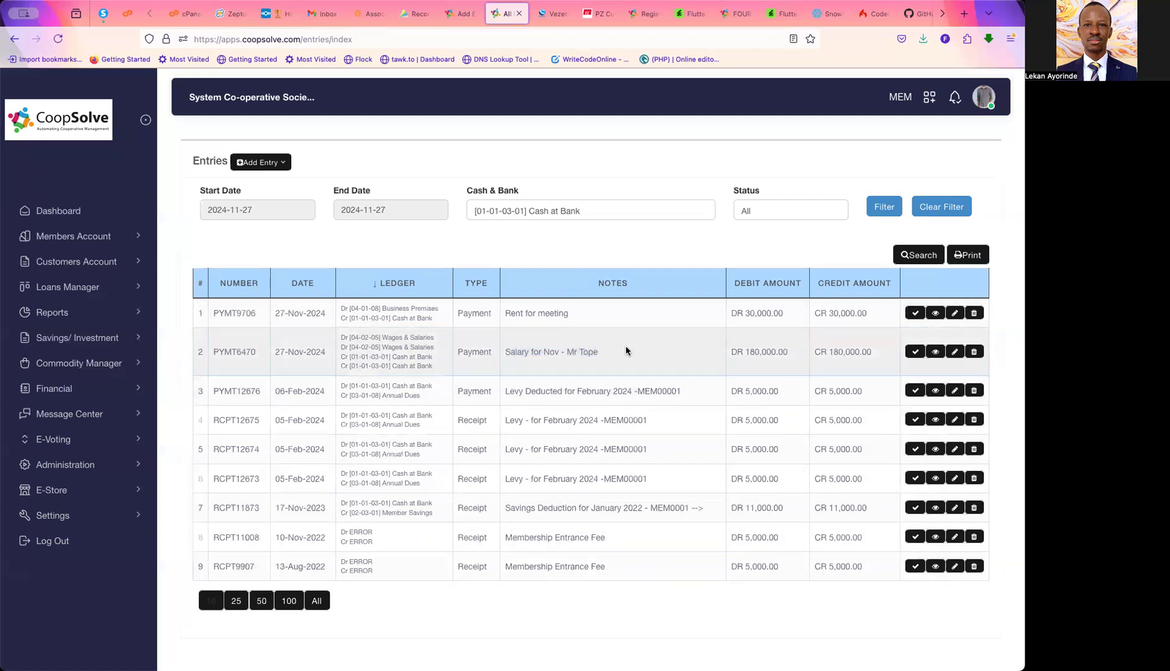
left_click(934, 314)
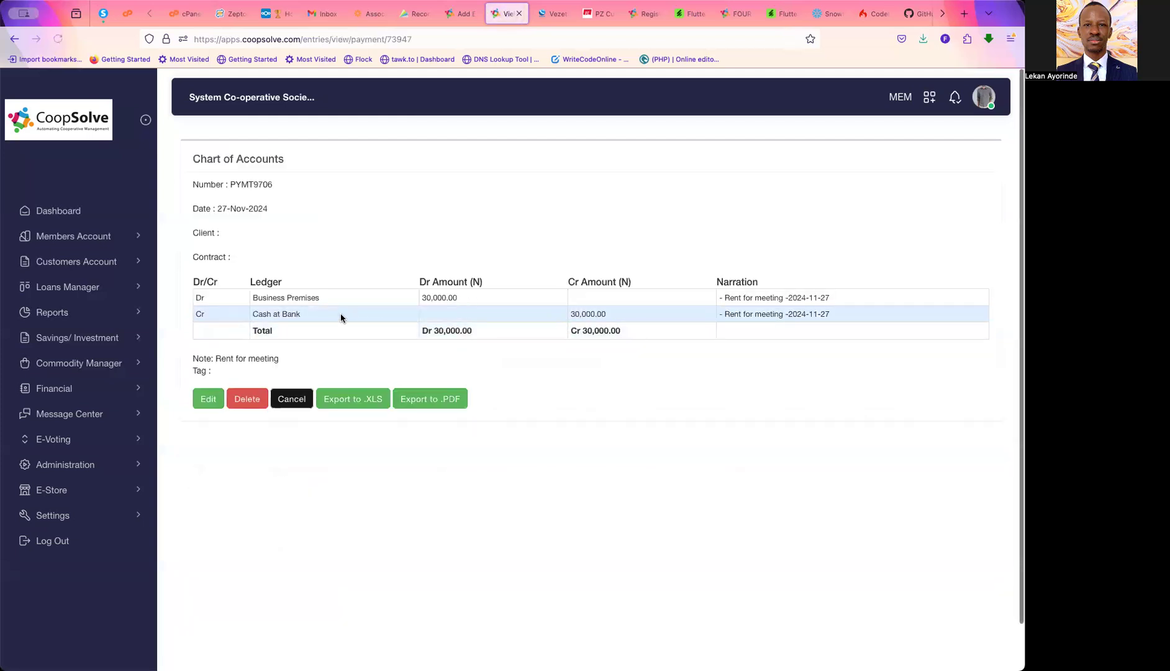
right_click(626, 376)
left_click(640, 385)
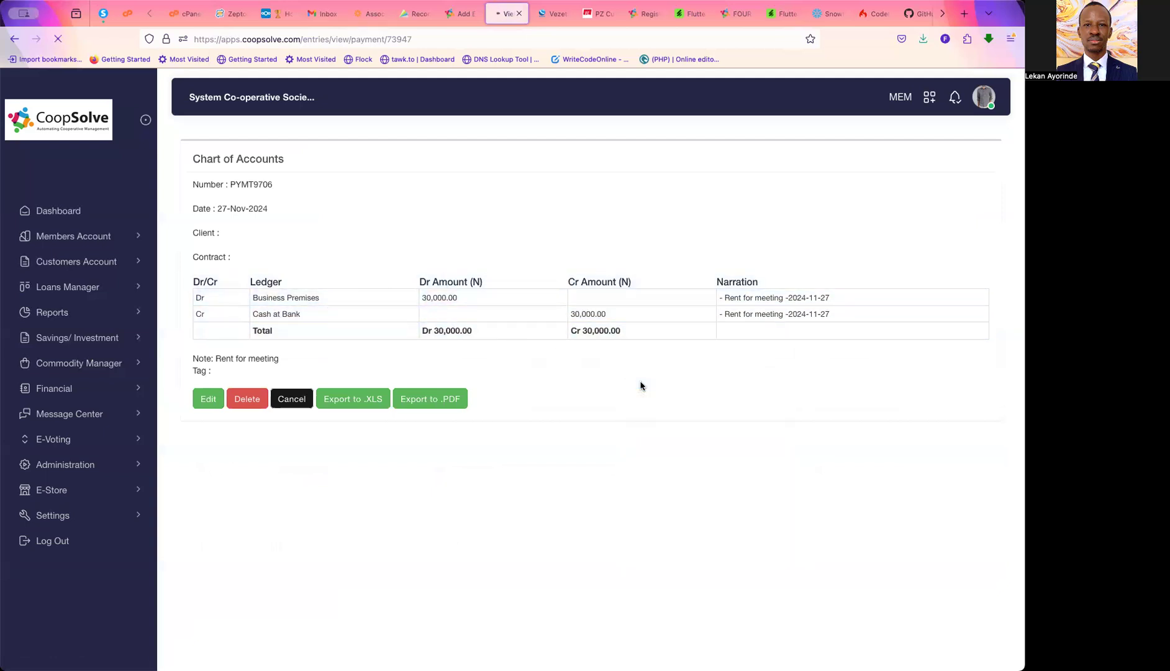